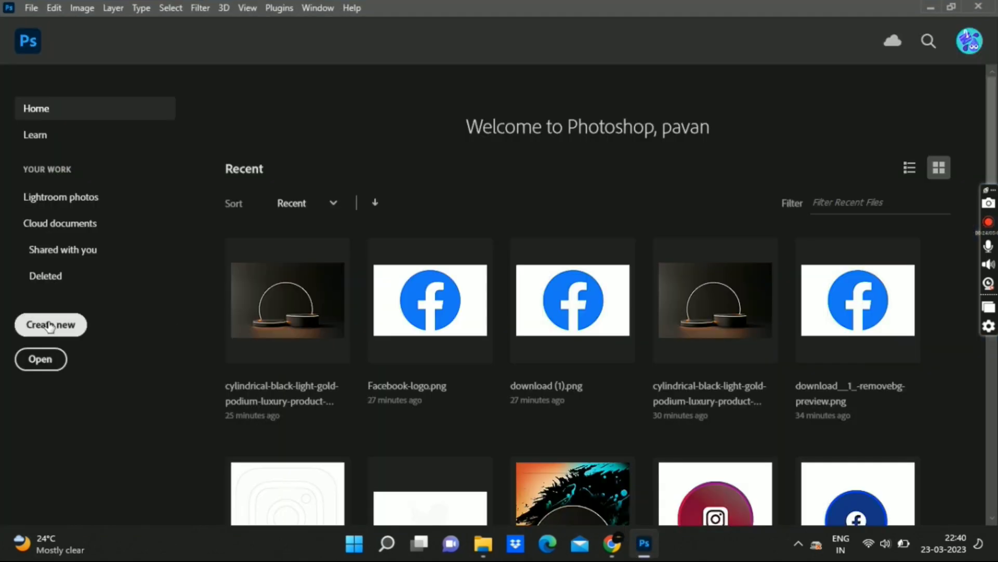
Step: Create a new 2162 × 2162 px blank document
key("ctrl+n")
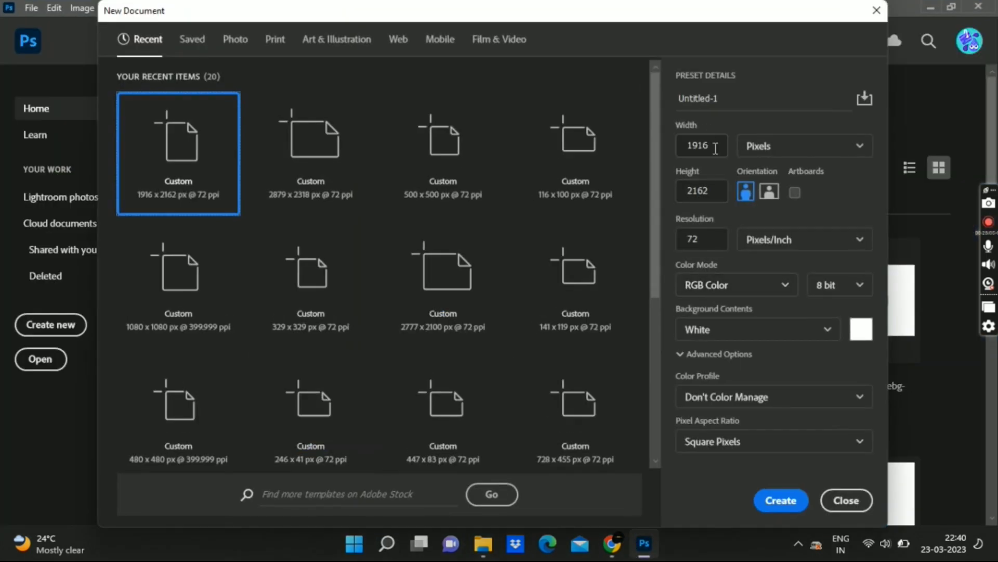
double_click(681, 146)
type("1080")
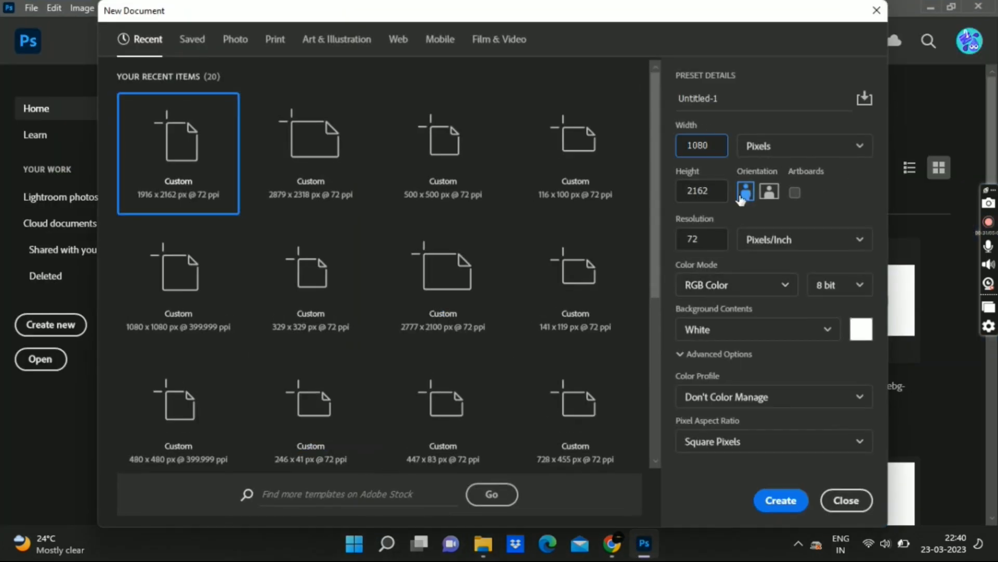
key("Tab")
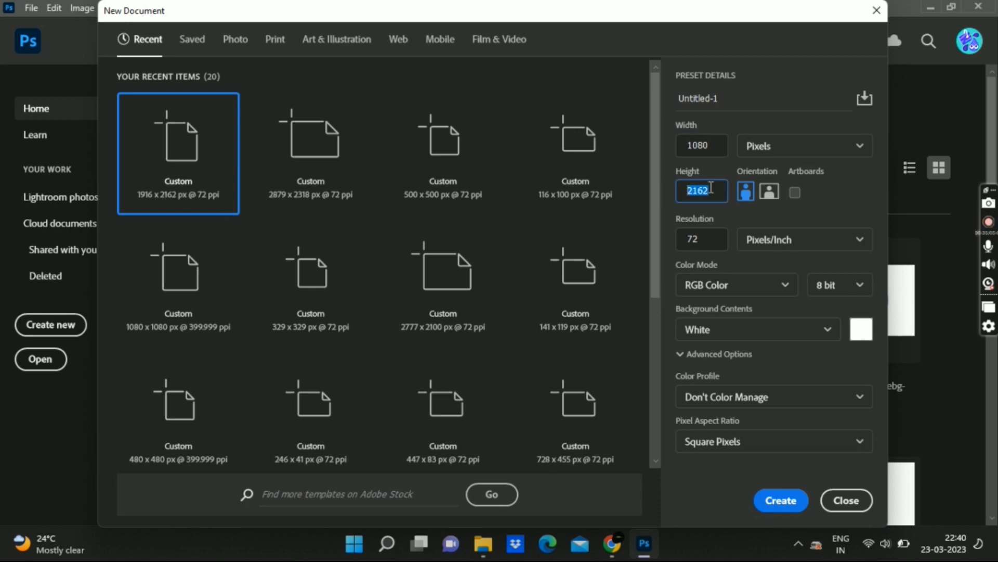
double_click(707, 145)
type("2162")
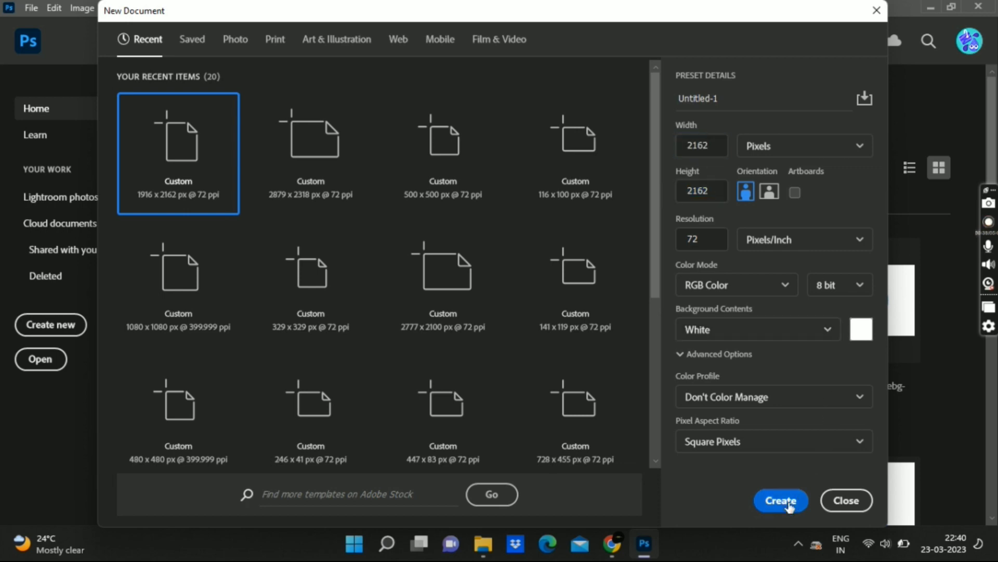
left_click(781, 500)
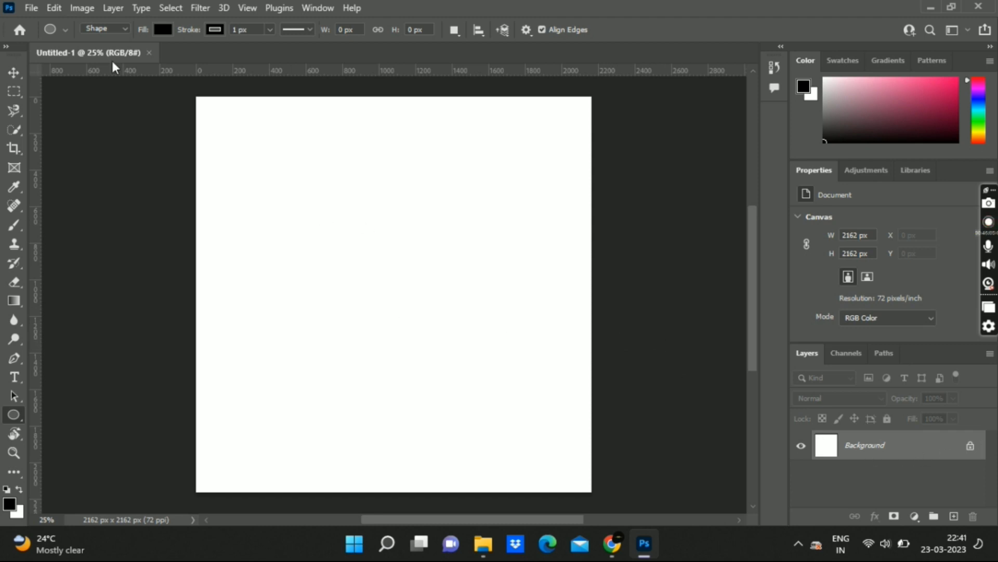
Step: Open SocialMedia.psd, Insta.psd and Facebook.psd from Documents > PSD together
left_click(32, 8)
left_click(46, 37)
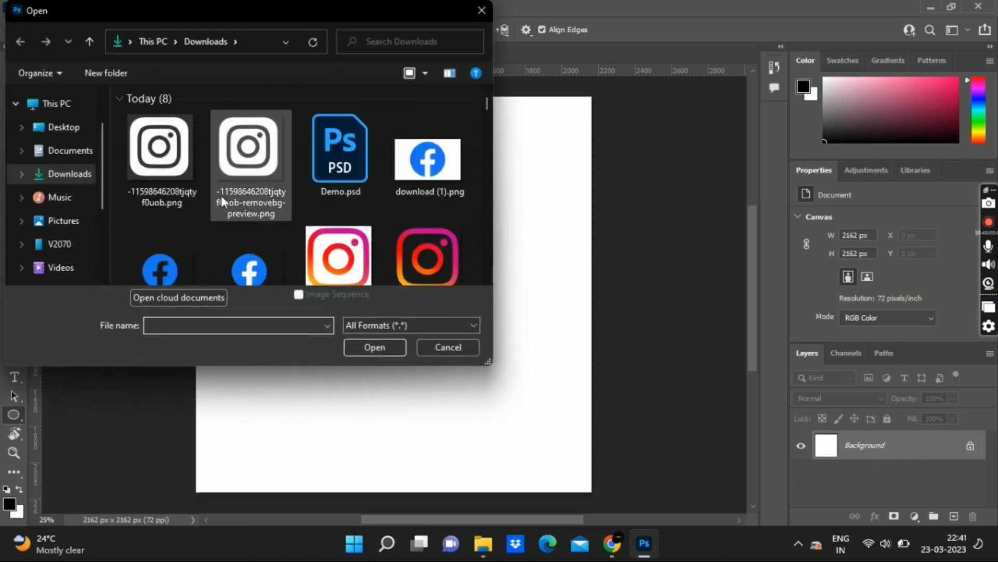
left_click(71, 150)
scroll(205, 167, "down", 5)
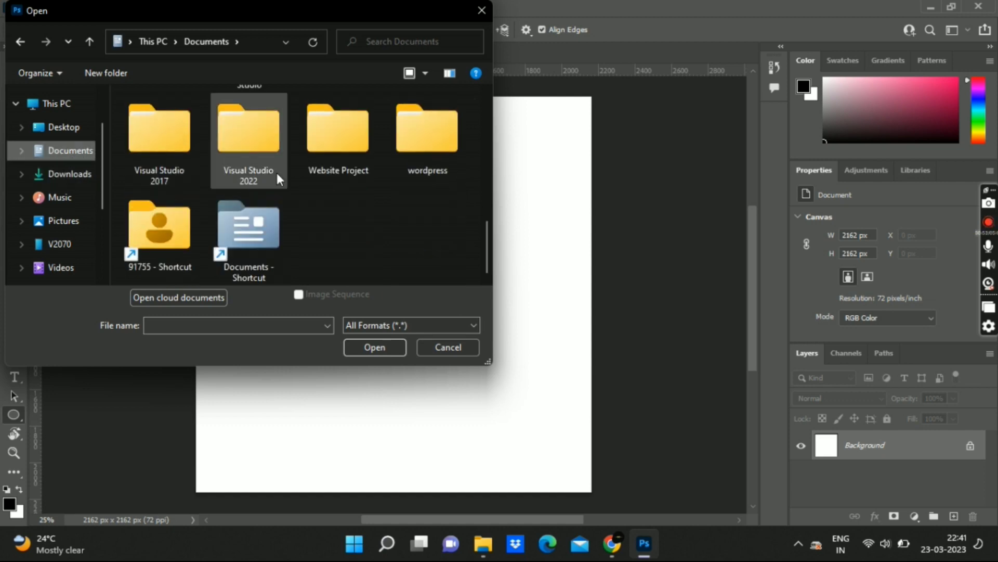
scroll(277, 173, "up", 2)
double_click(188, 141)
left_click(196, 162)
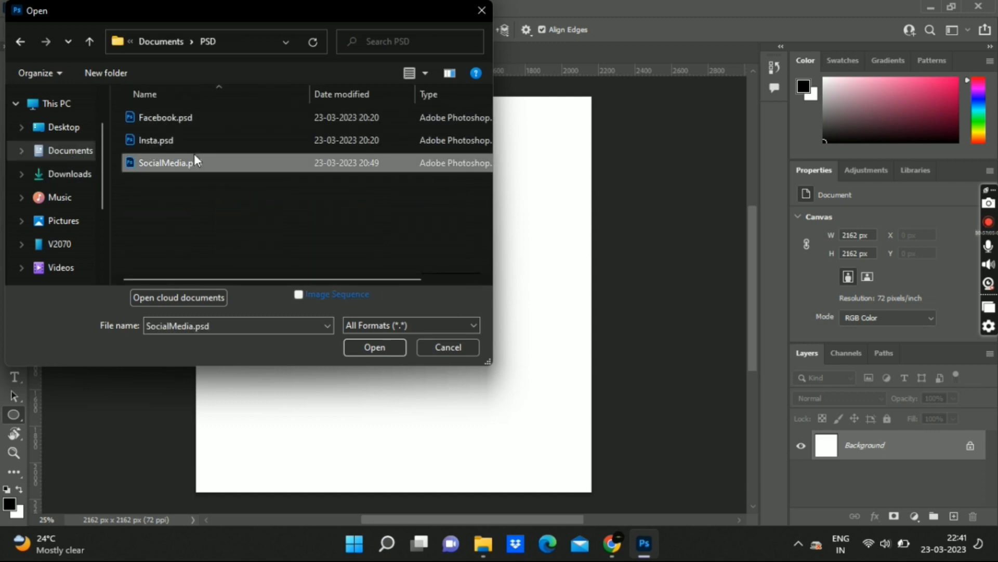
left_click(193, 141, "ctrl")
left_click(192, 118, "ctrl")
left_click(385, 346)
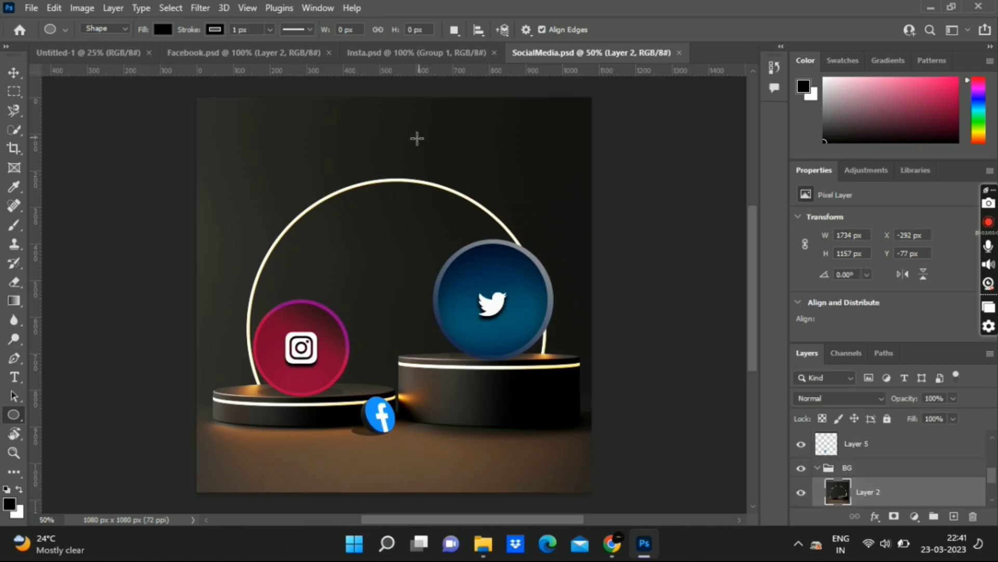
Step: Zoom in and scroll around the SocialMedia.psd podium scene to inspect the icons
key("ctrl+plus")
key("ctrl+plus")
scroll(346, 357, "down", 1)
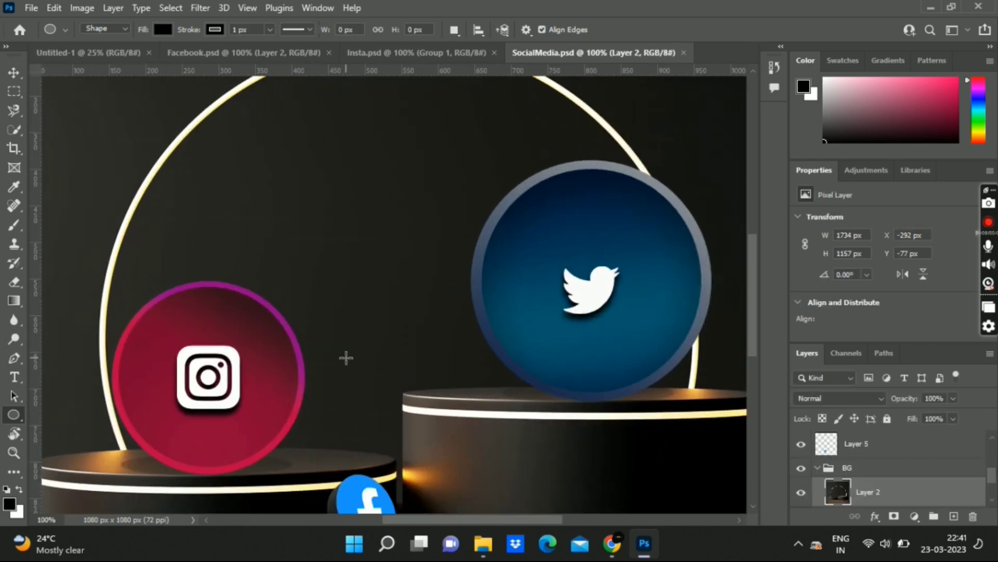
scroll(338, 408, "down", 1)
scroll(312, 446, "down", 2)
scroll(570, 340, "up", 1)
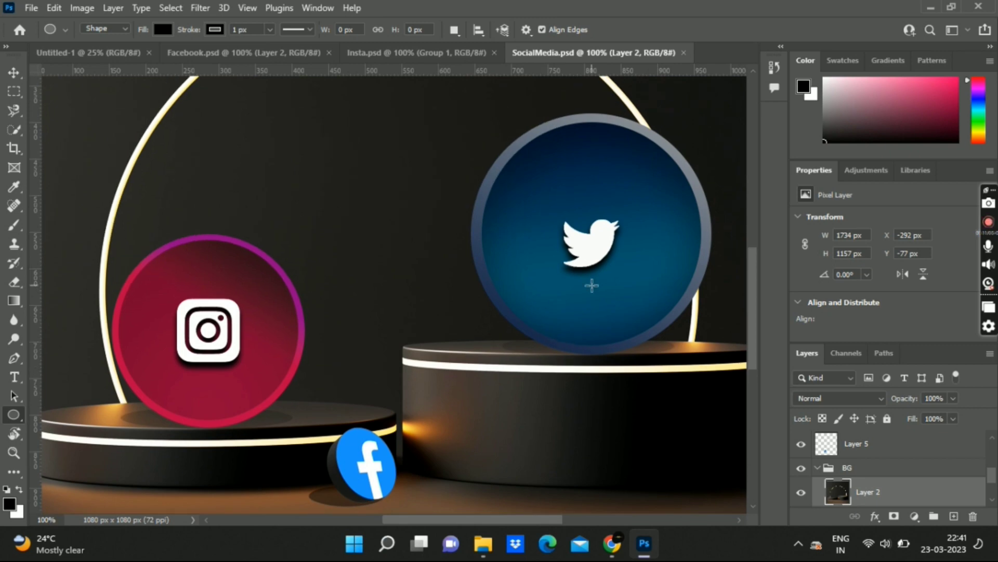
scroll(481, 324, "down", 1)
scroll(476, 321, "down", 1)
scroll(468, 318, "down", 1)
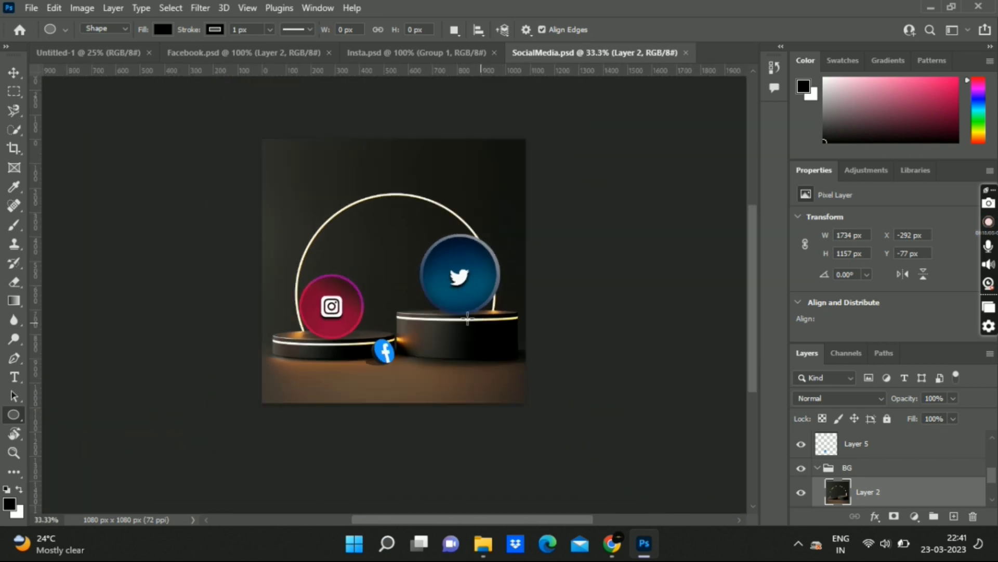
scroll(487, 325, "up", 1)
scroll(484, 319, "up", 1)
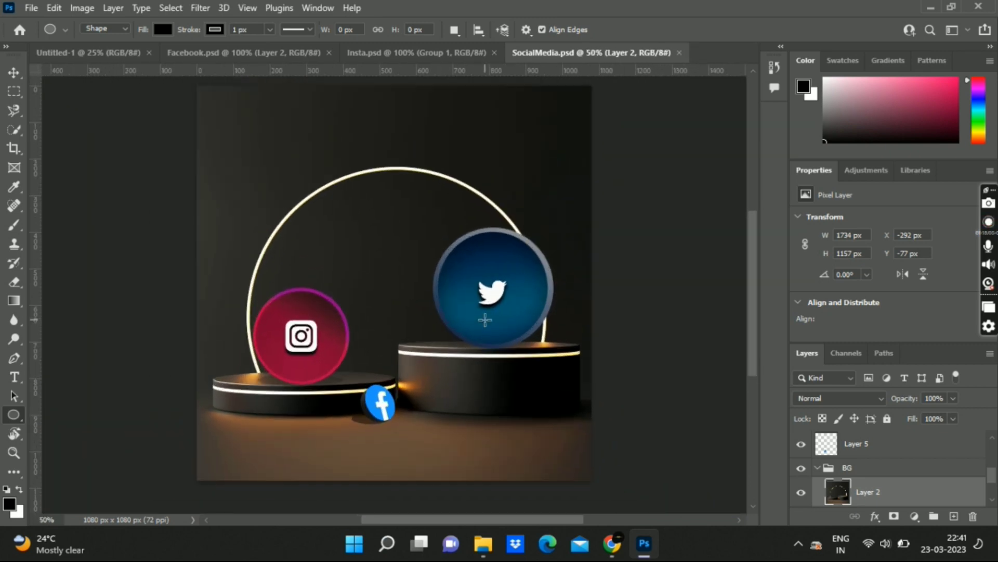
Step: Review the Insta.psd and Facebook.psd documents
left_click(427, 63)
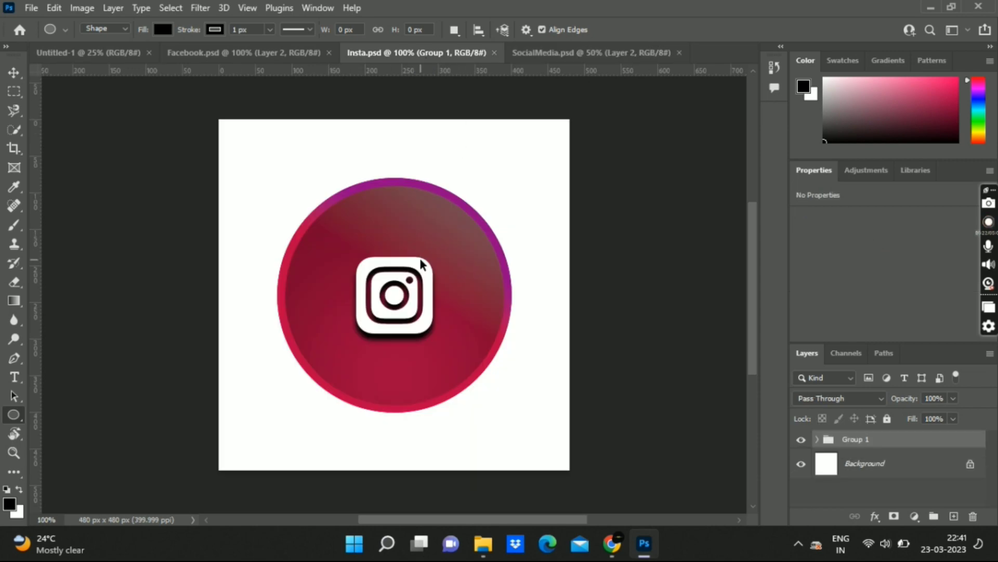
scroll(421, 264, "down", 1)
scroll(420, 263, "up", 2)
scroll(420, 263, "down", 1)
left_click(300, 54)
scroll(300, 57, "up", 1)
scroll(300, 57, "down", 1)
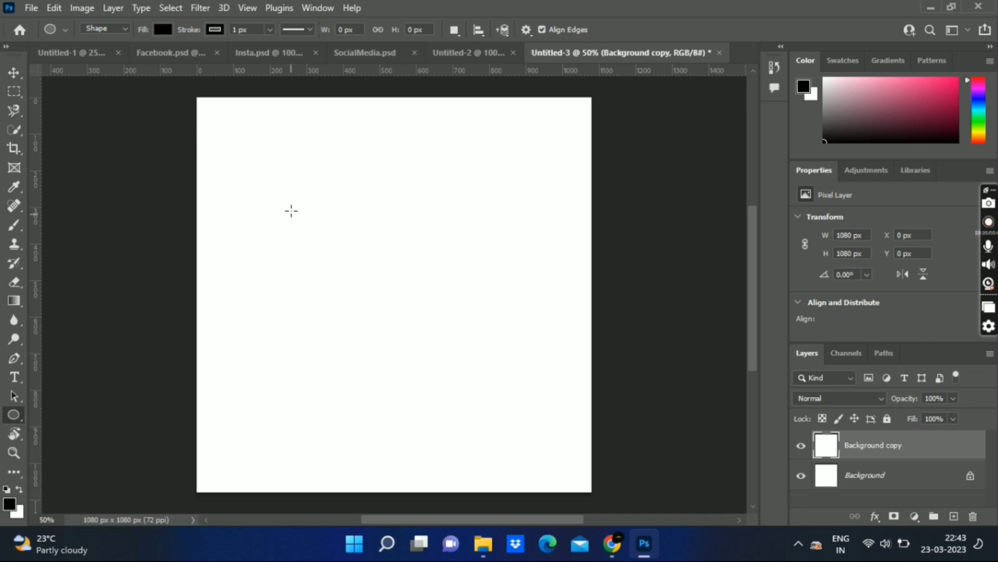
Step: Draw a circle and centre it on the new canvas
left_click_drag(292, 207, 531, 448)
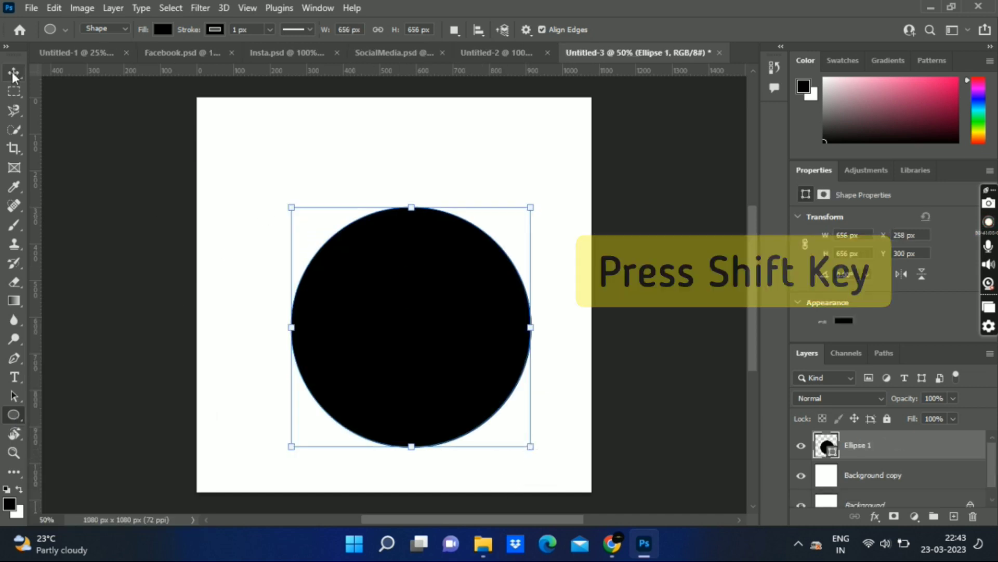
key("v")
left_click_drag(414, 294, 396, 268)
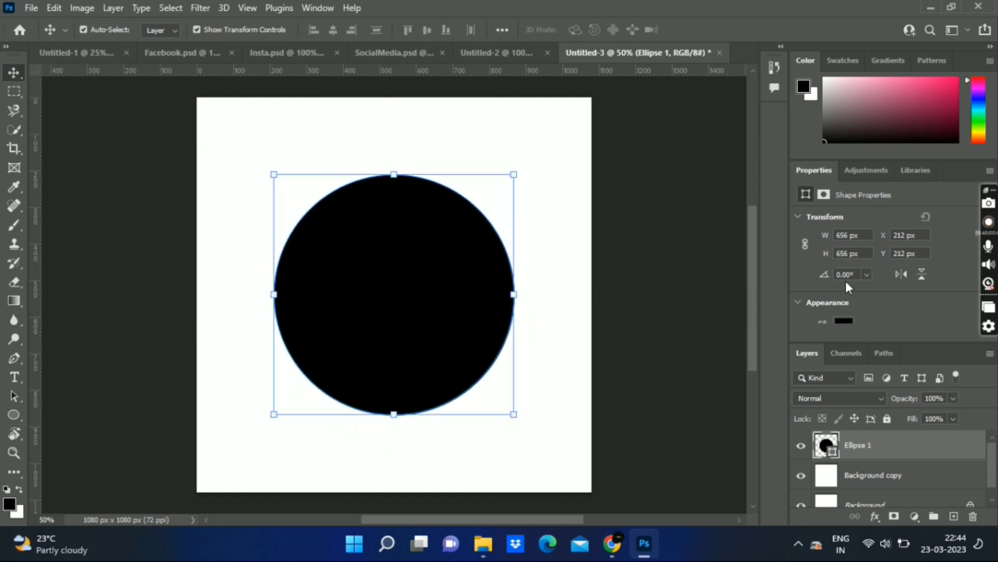
key("ctrl+minus")
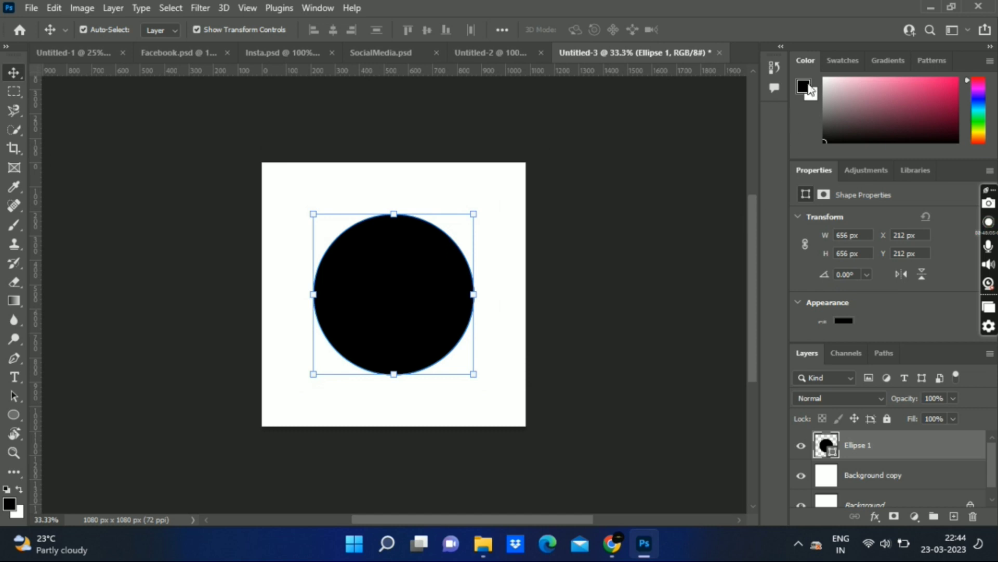
Step: Fill the circle with blue #0000ff
left_click(805, 92)
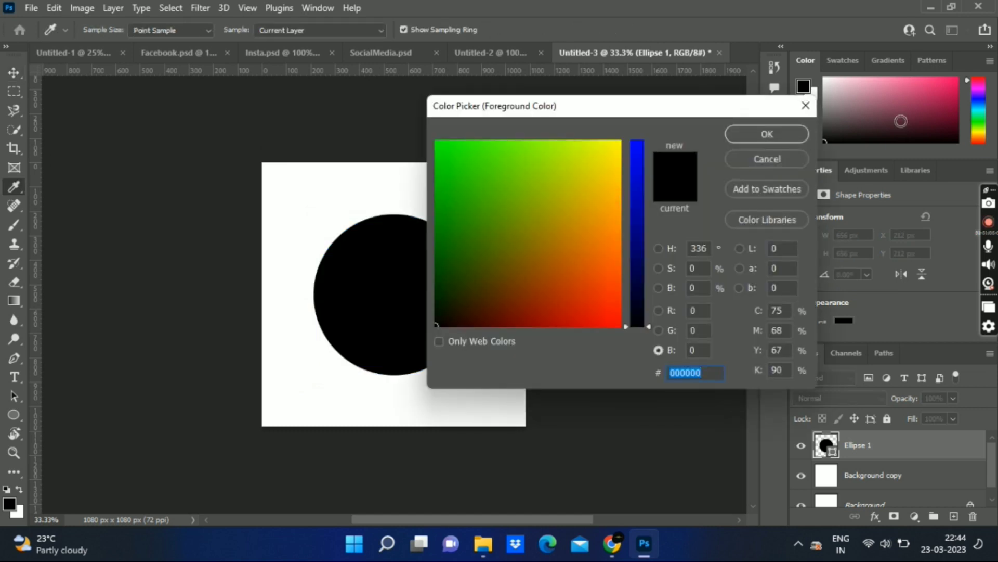
type("0000ff")
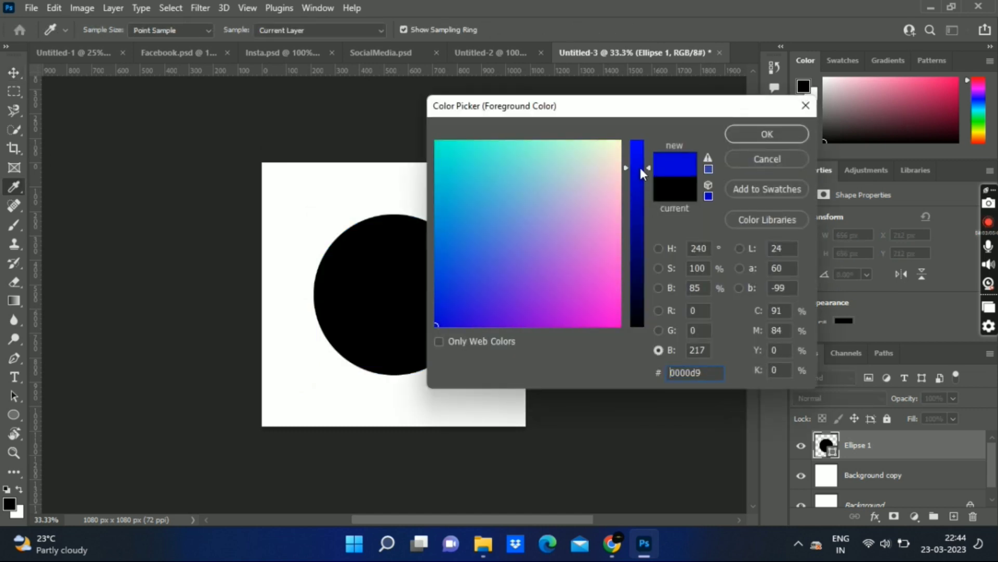
left_click(769, 132)
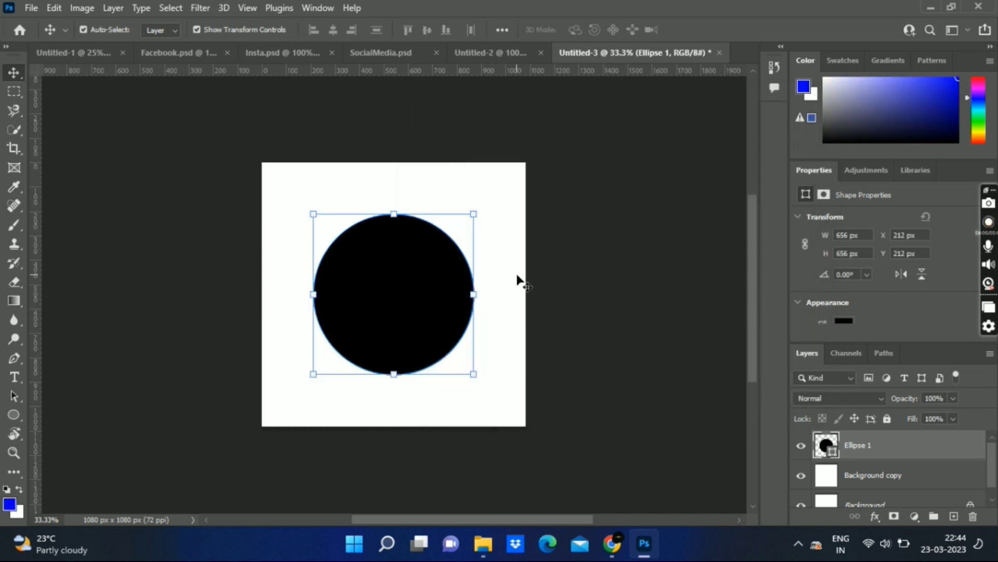
key("ctrl+BackSpace")
key("alt+BackSpace")
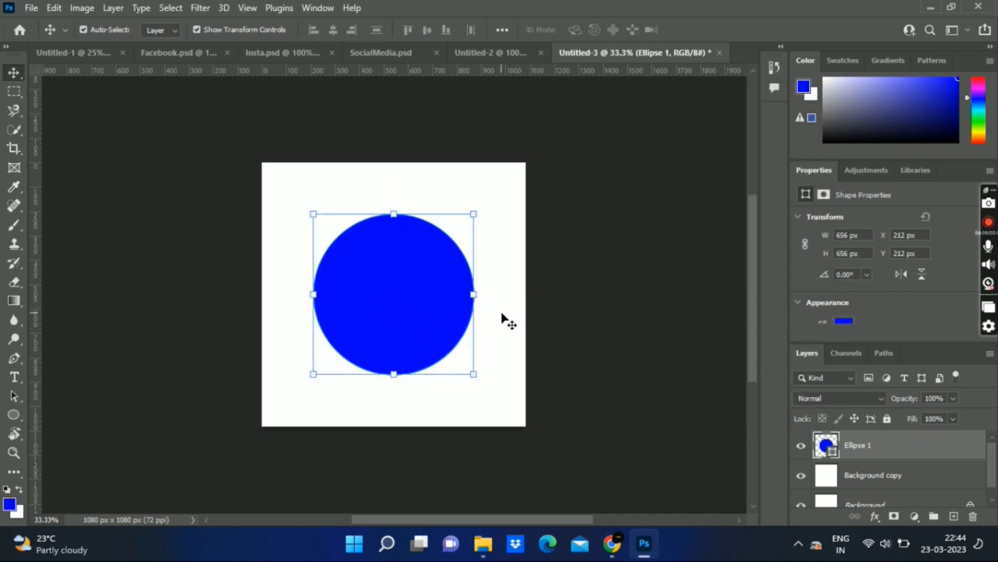
Step: Set the Ellipse 1 stroke width to 0 px
left_click(497, 349)
scroll(872, 288, "down", 2)
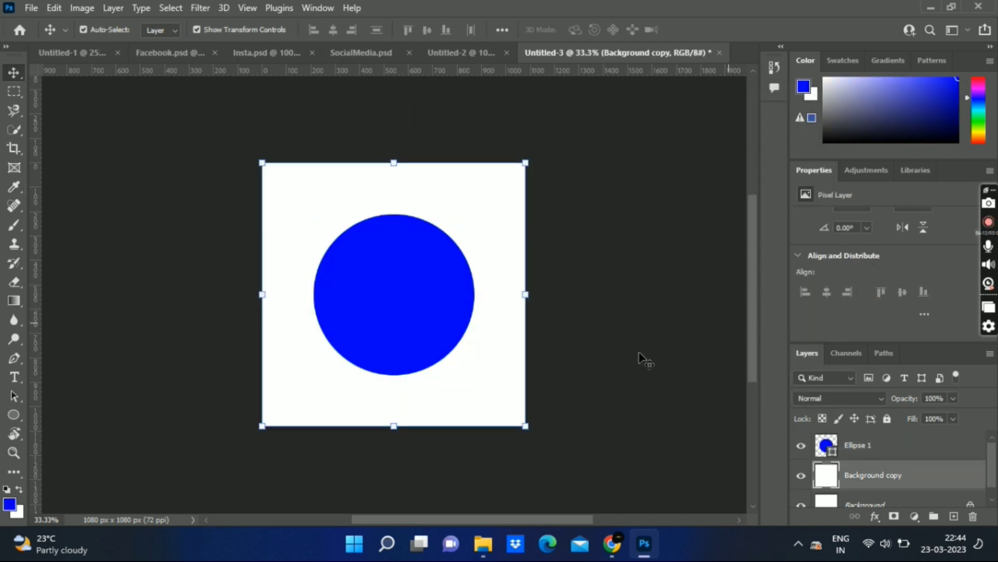
left_click(465, 328)
scroll(822, 308, "down", 2)
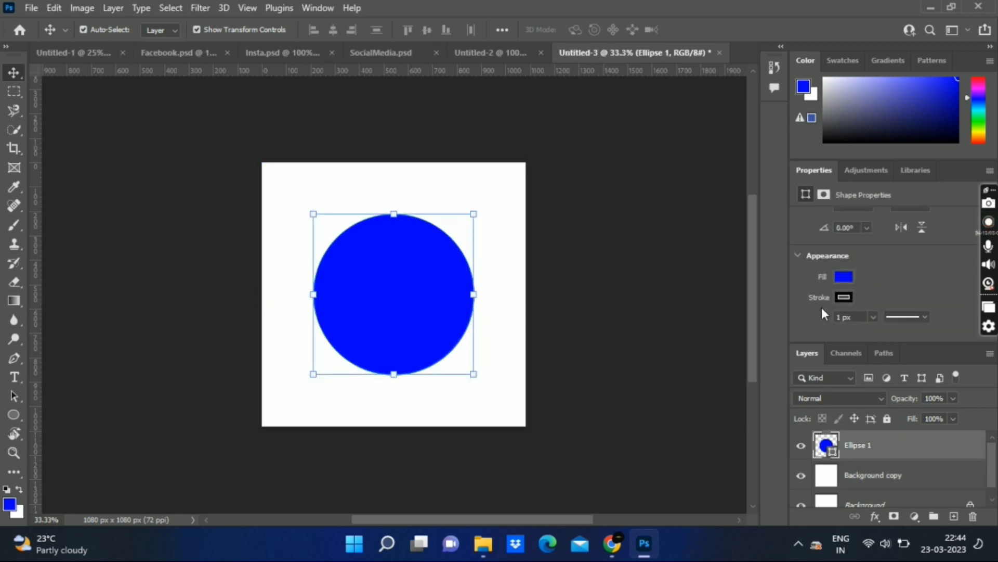
scroll(847, 311, "down", 2)
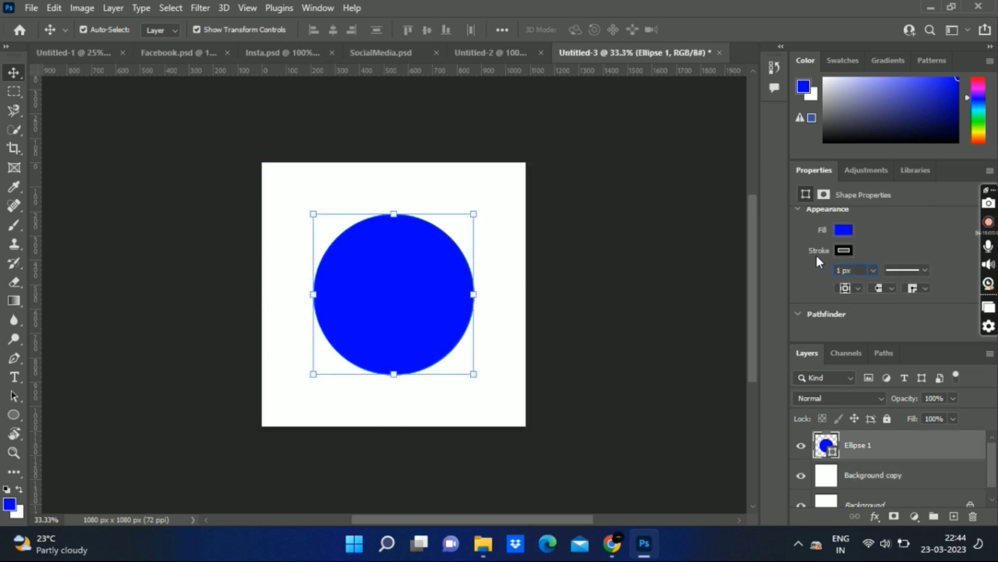
double_click(847, 270)
type("0")
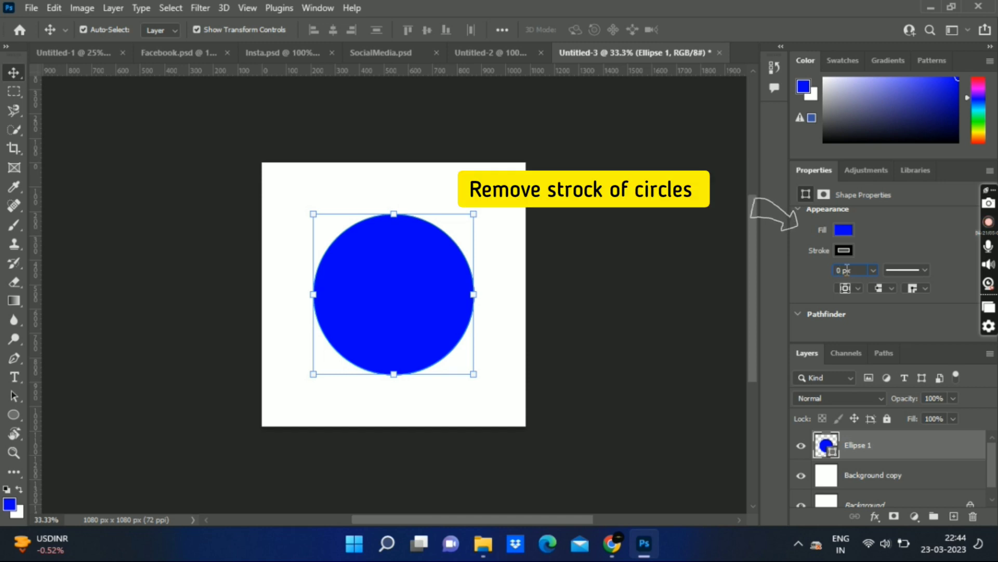
key("Return")
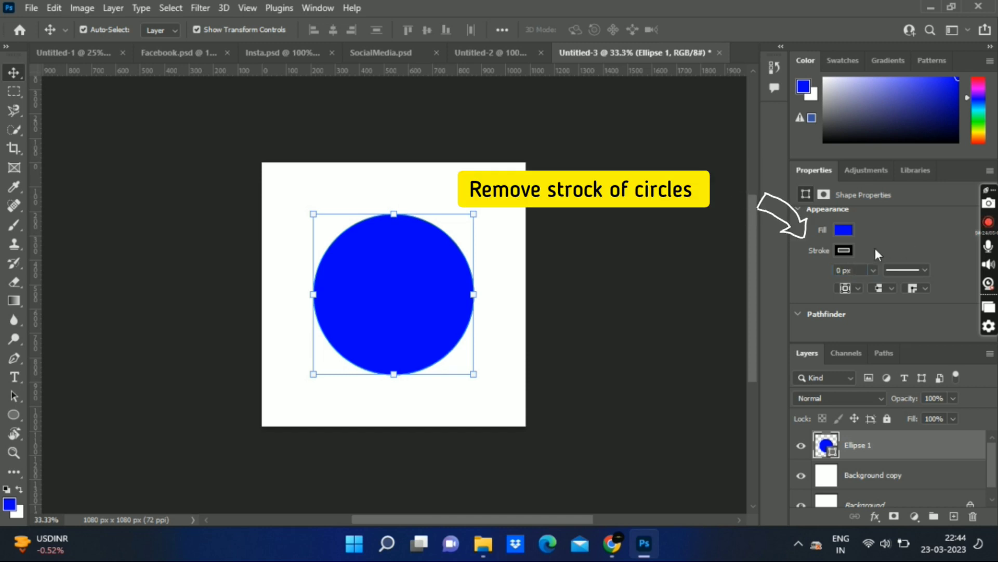
left_click(507, 371)
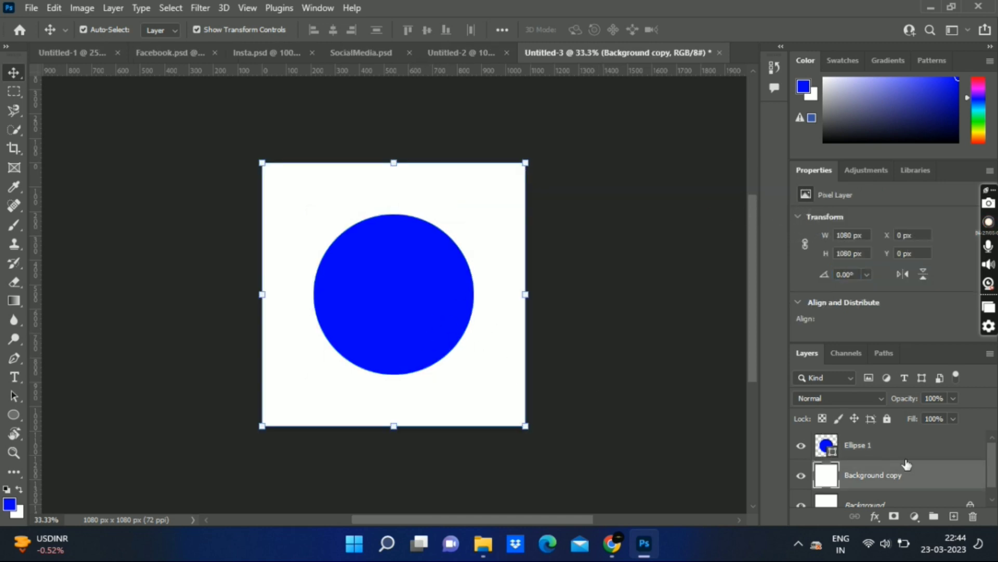
left_click(915, 448)
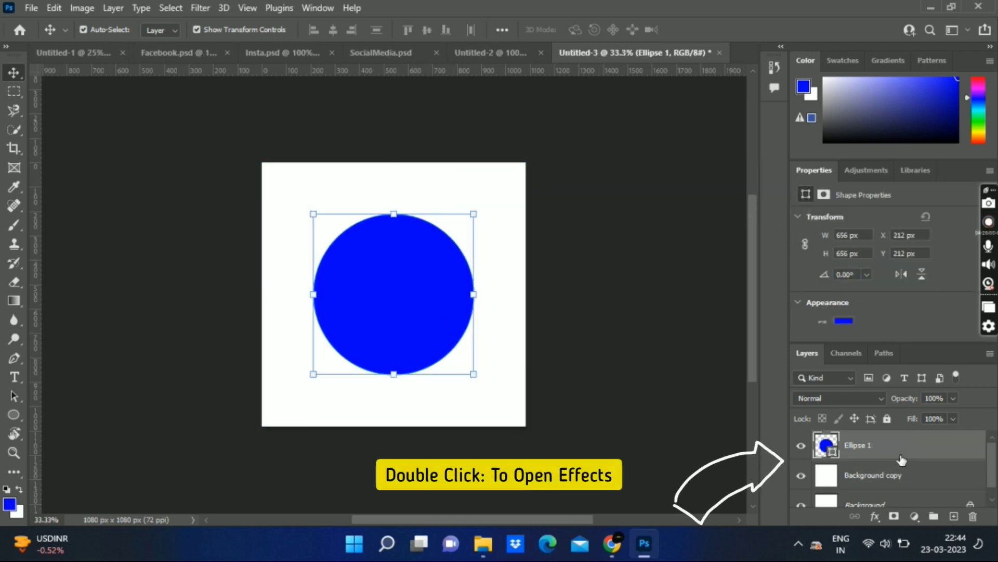
Step: Enable a Gradient Overlay layer style on Ellipse 1
double_click(927, 450)
left_click_drag(776, 111, 831, 100)
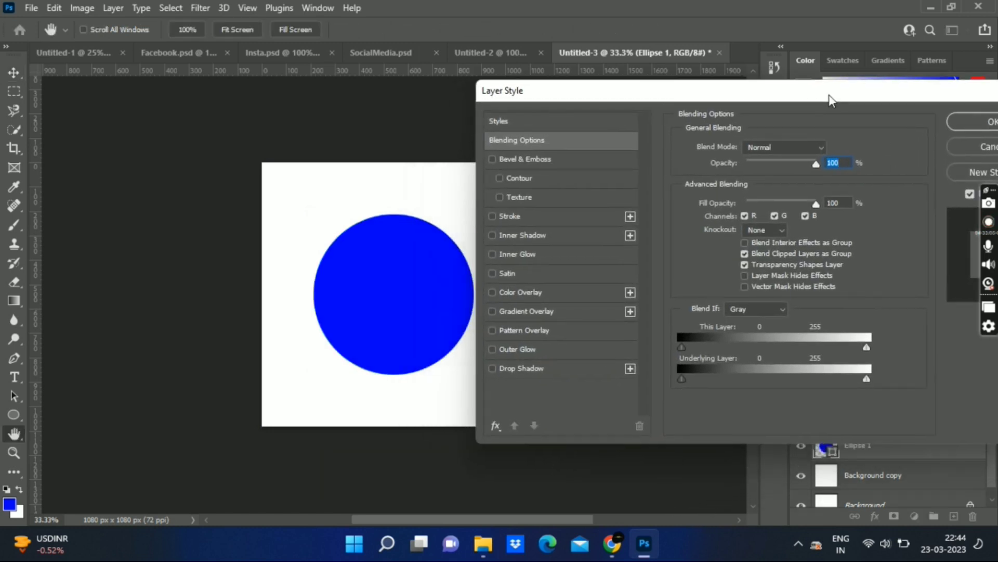
left_click(492, 311)
left_click(547, 310)
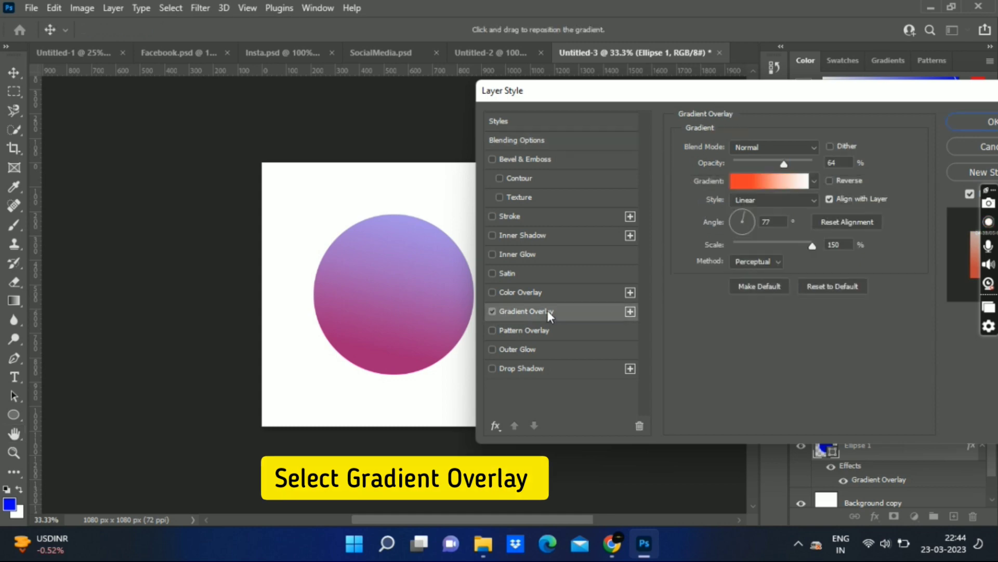
Step: Edit the overlay gradient to use blue stops at 0, 9 and 23%
left_click(771, 189)
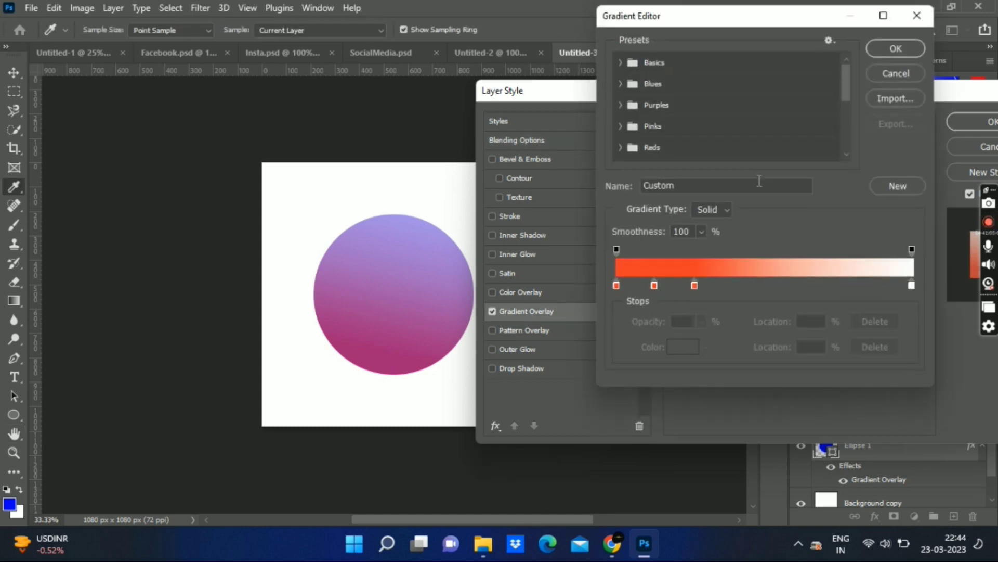
left_click(654, 285)
mouse_move(654, 285)
left_mouse_down()
mouse_move(653, 307)
mouse_move(694, 312)
left_mouse_up()
left_click(694, 285)
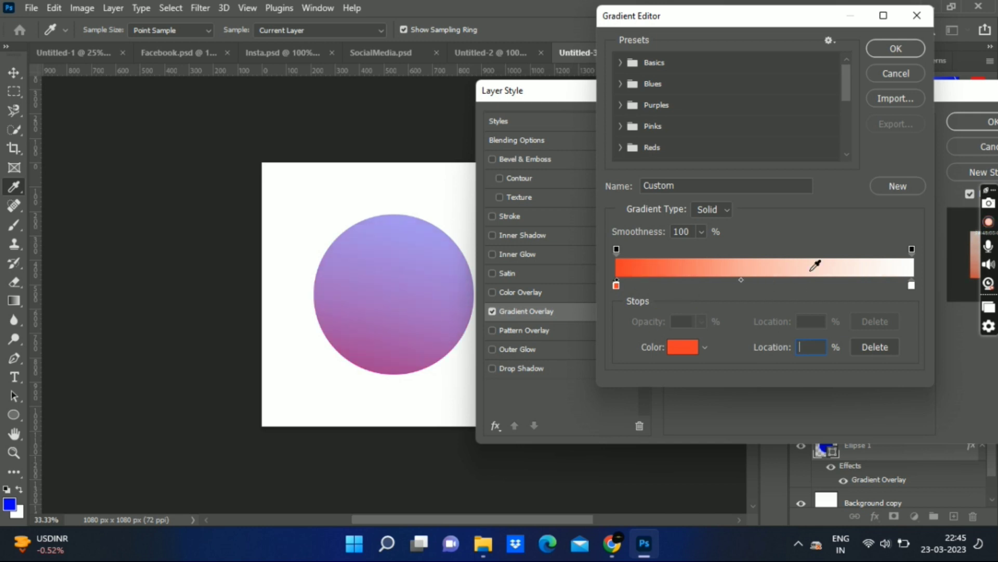
left_click(617, 285)
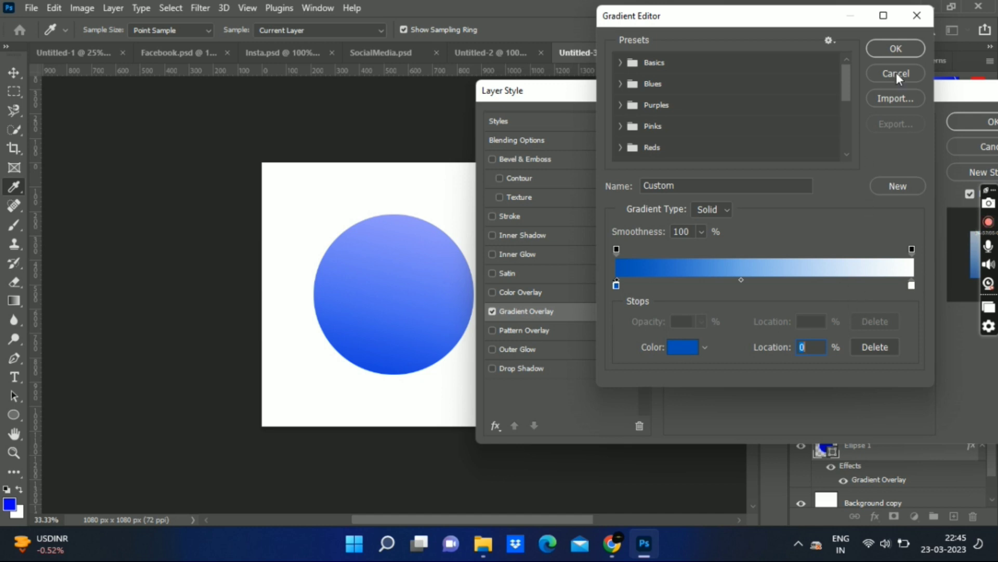
left_click(643, 286)
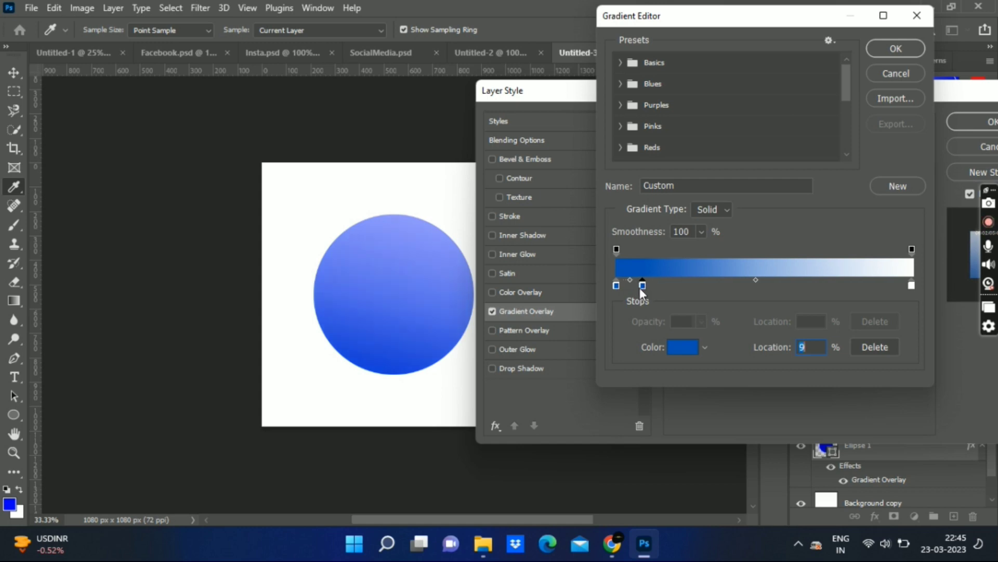
left_click(683, 286)
left_click(967, 445)
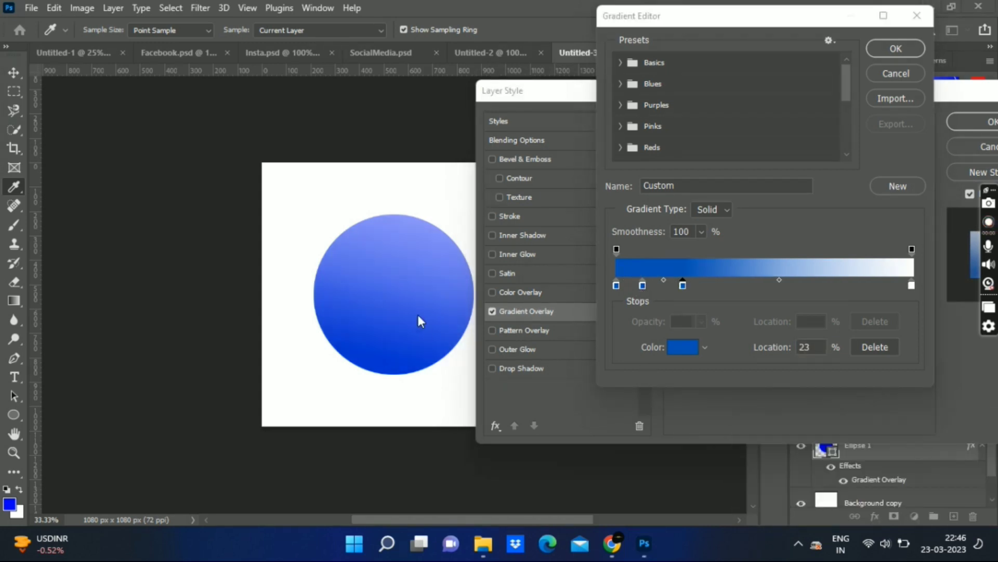
left_click(890, 49)
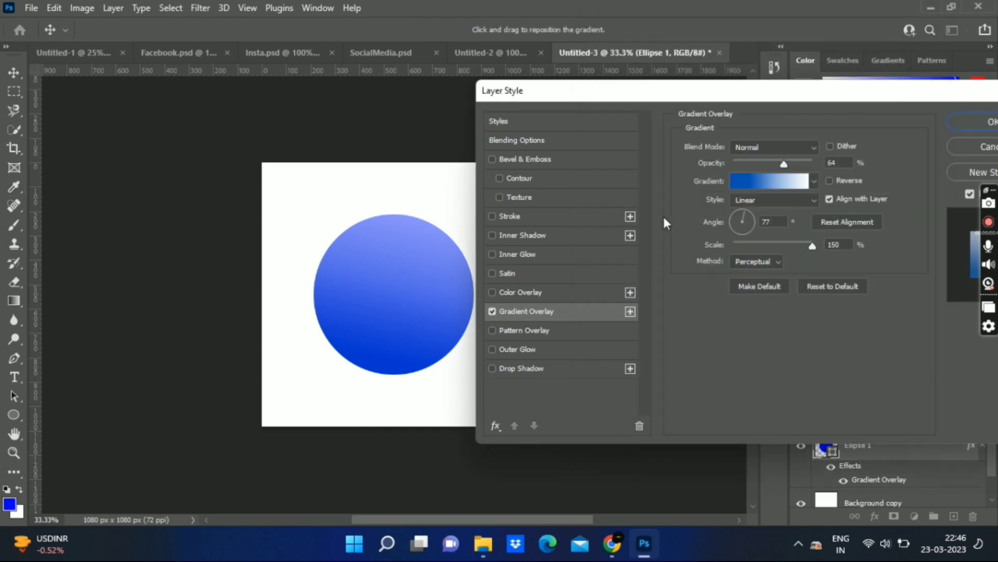
Step: Duplicate Ellipse 1 and shrink the copy to about 596 px around its centre
left_click(978, 122)
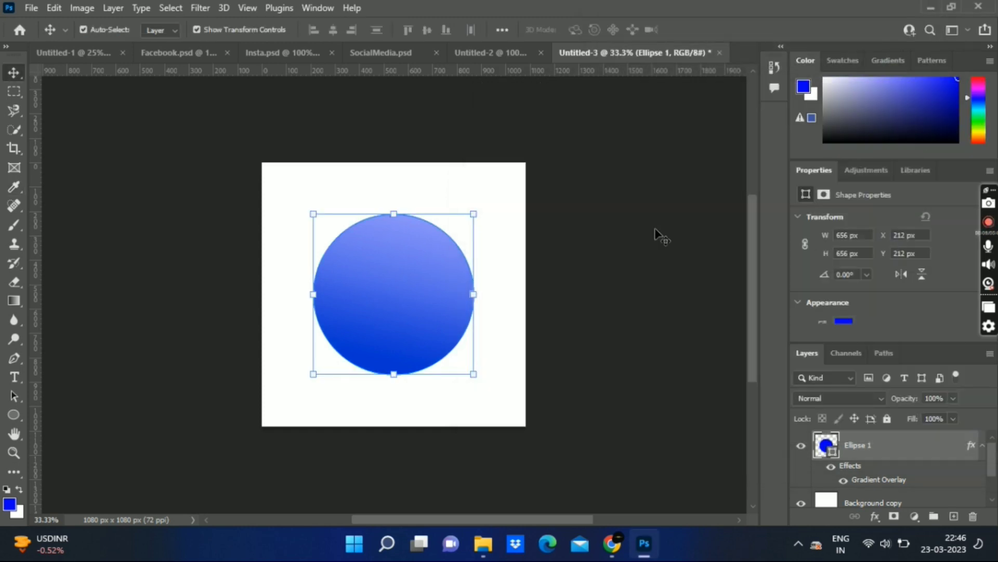
left_click(510, 337)
scroll(888, 466, "up", 1)
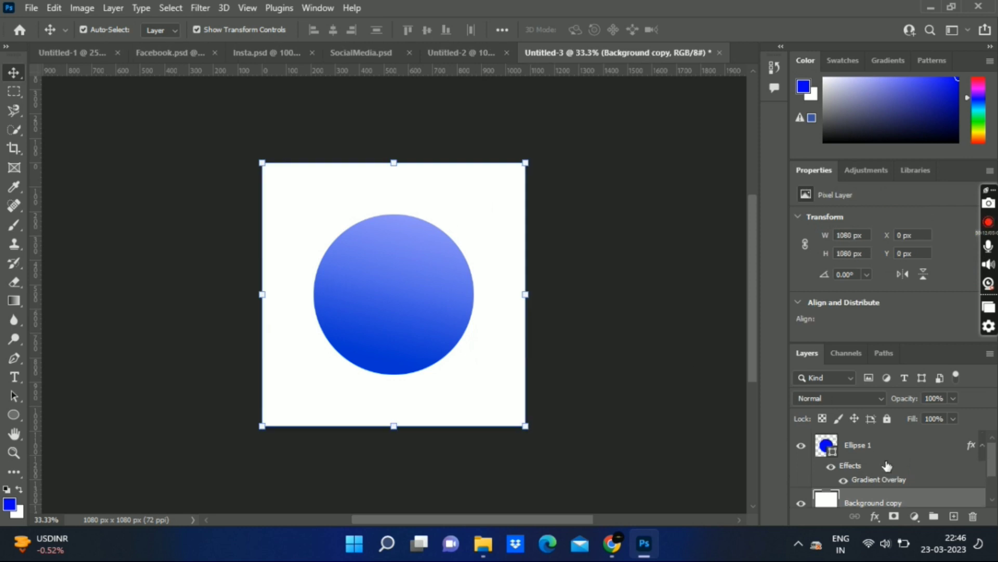
left_click(982, 447)
left_click(899, 451)
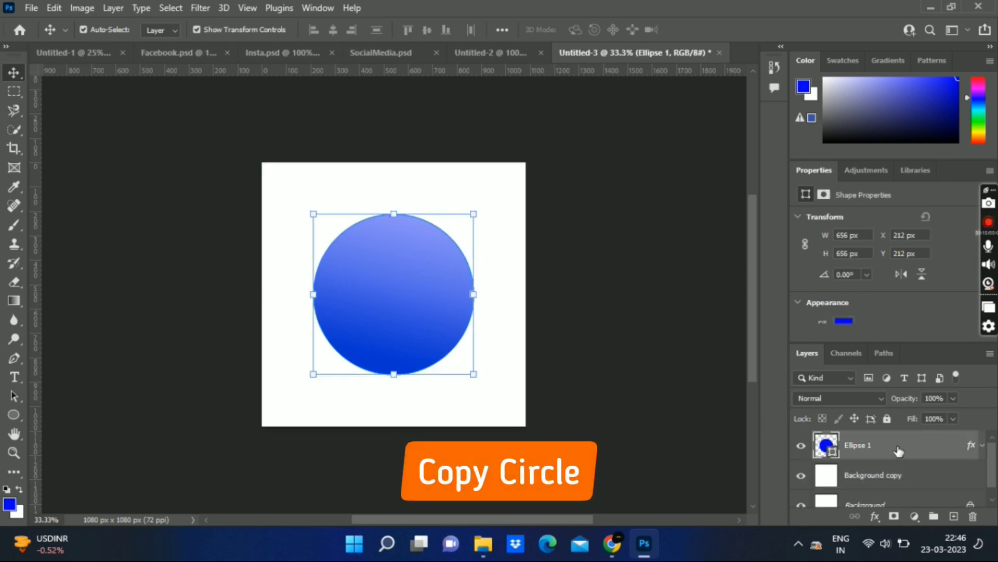
left_click_drag(959, 447, 954, 516)
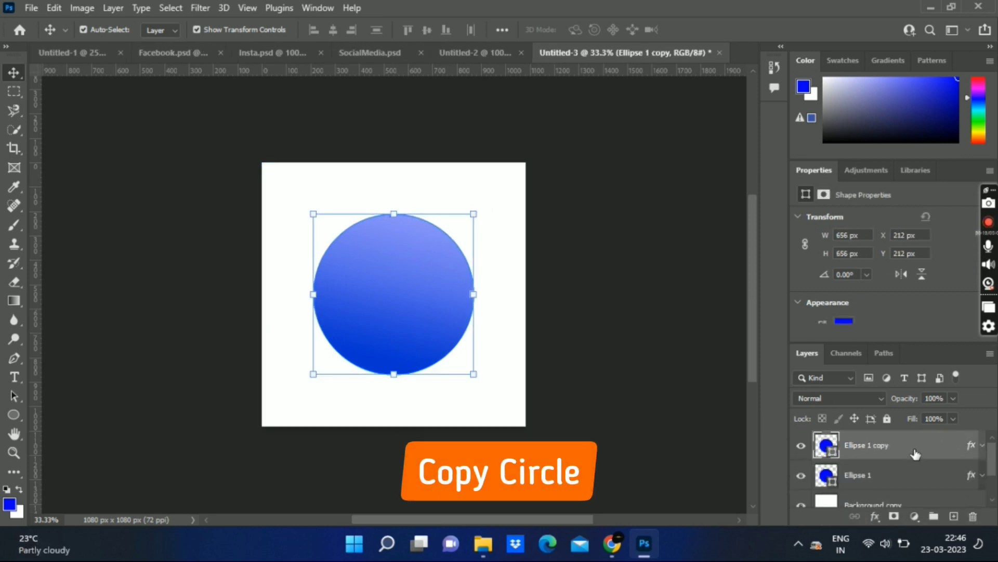
left_click_drag(473, 372, 466, 365)
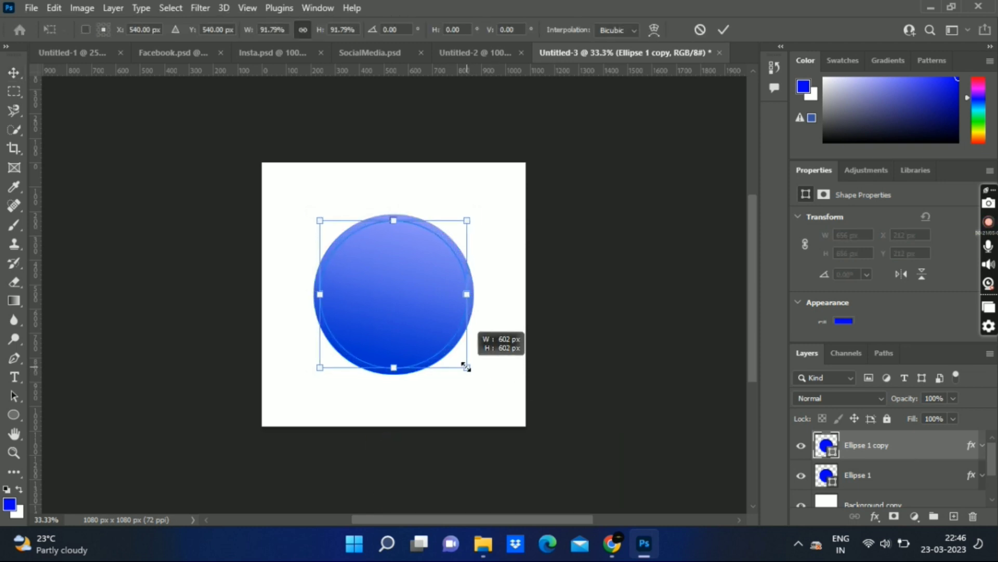
key("Return")
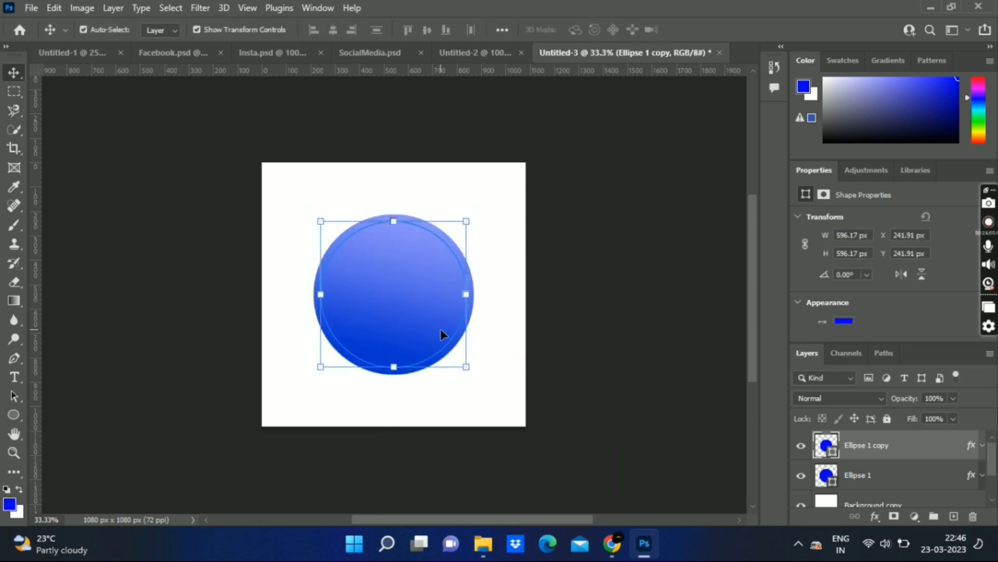
Step: Make the copy's Gradient Overlay left colour stop dark navy
double_click(938, 448)
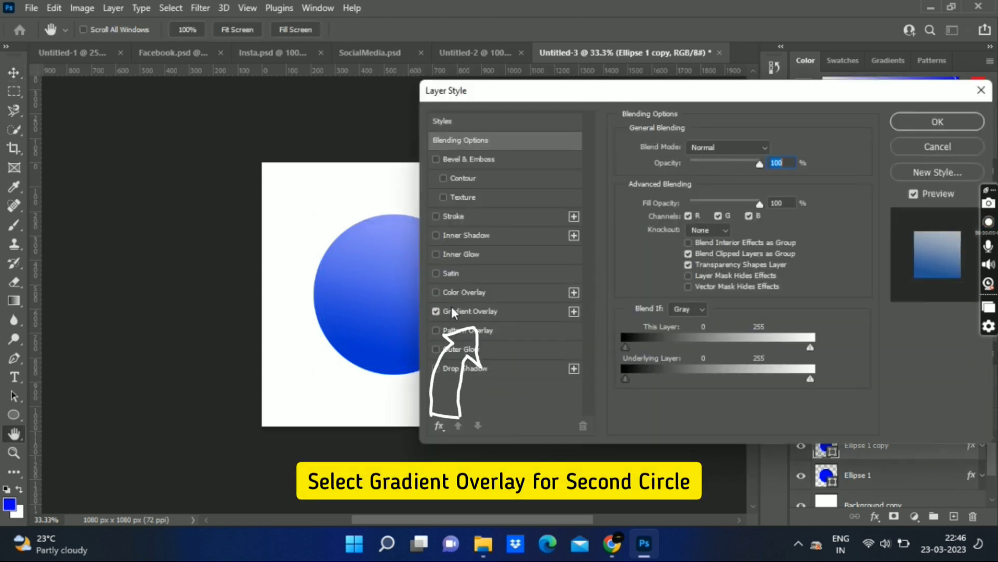
left_click(497, 313)
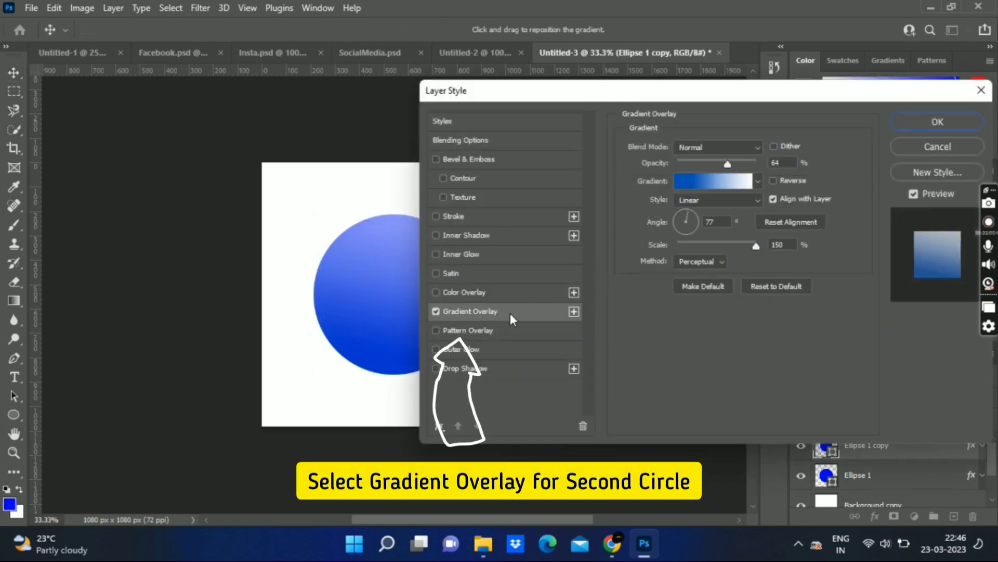
left_click(726, 185)
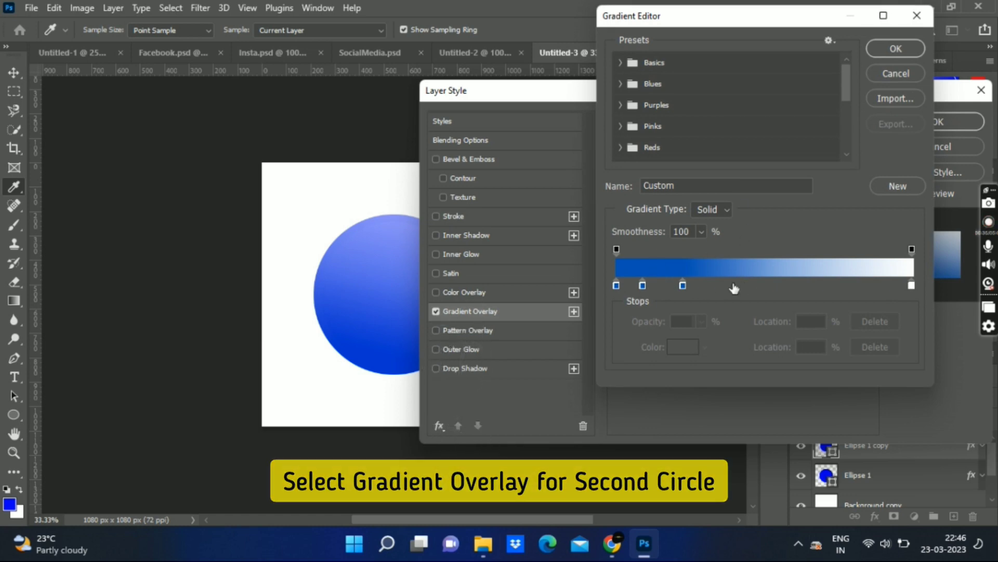
left_click(617, 286)
left_click(682, 348)
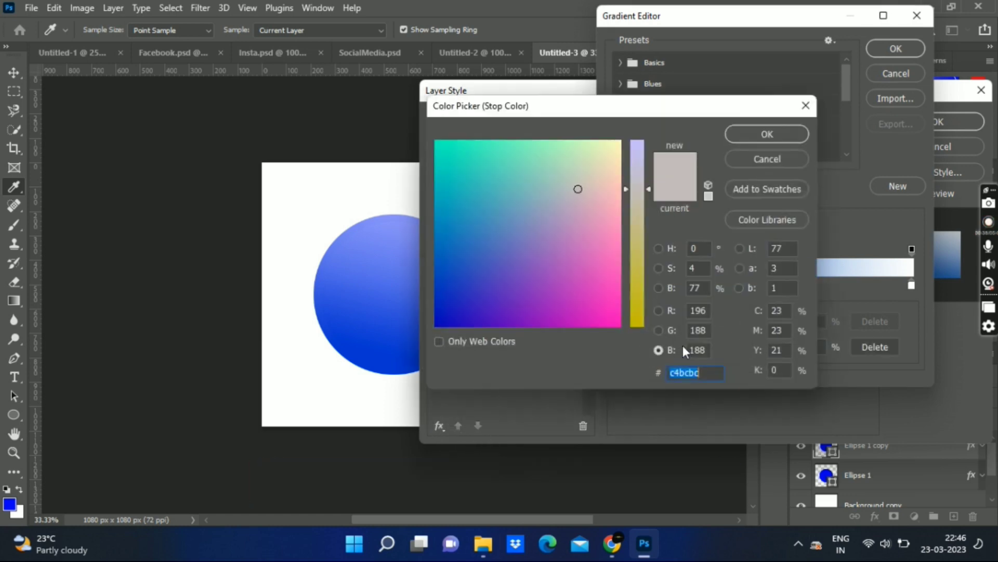
left_click_drag(475, 298, 427, 341)
left_click(638, 250)
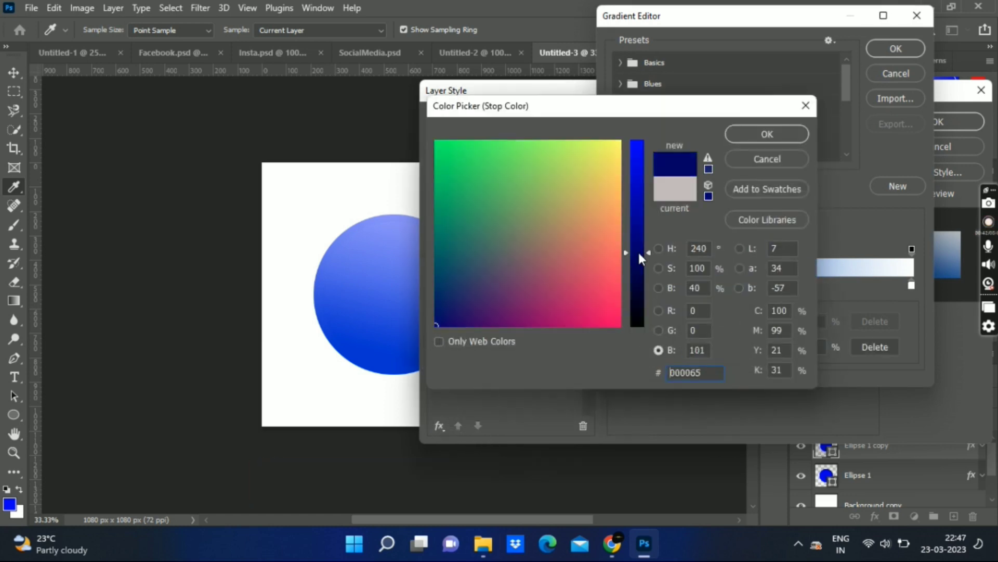
key("Return")
Step: Make the 23% stop very dark navy, set the angle to 134°, and enable Inner Shadow
left_click(683, 285)
left_click(683, 348)
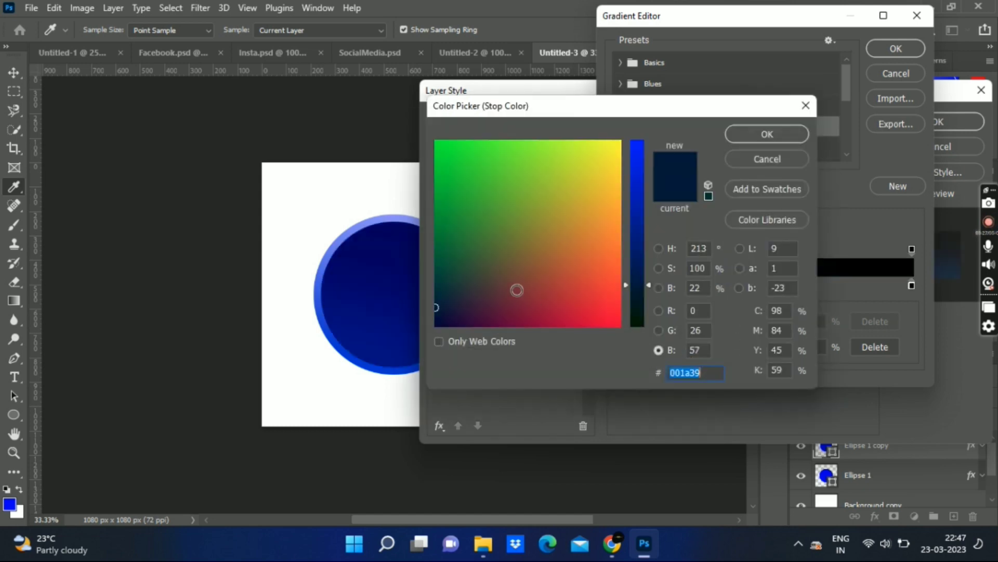
left_click_drag(516, 290, 420, 335)
left_click(768, 135)
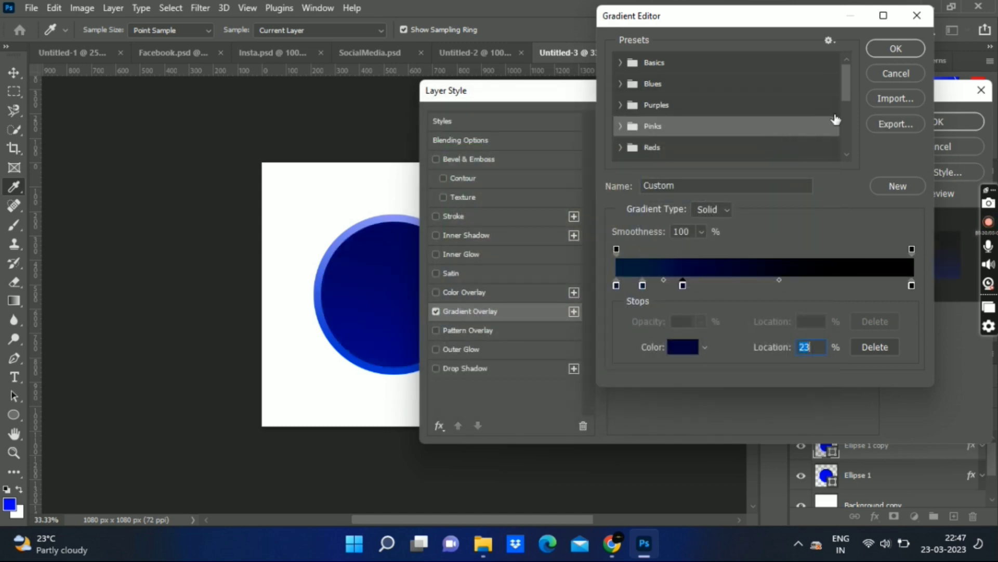
left_click(905, 48)
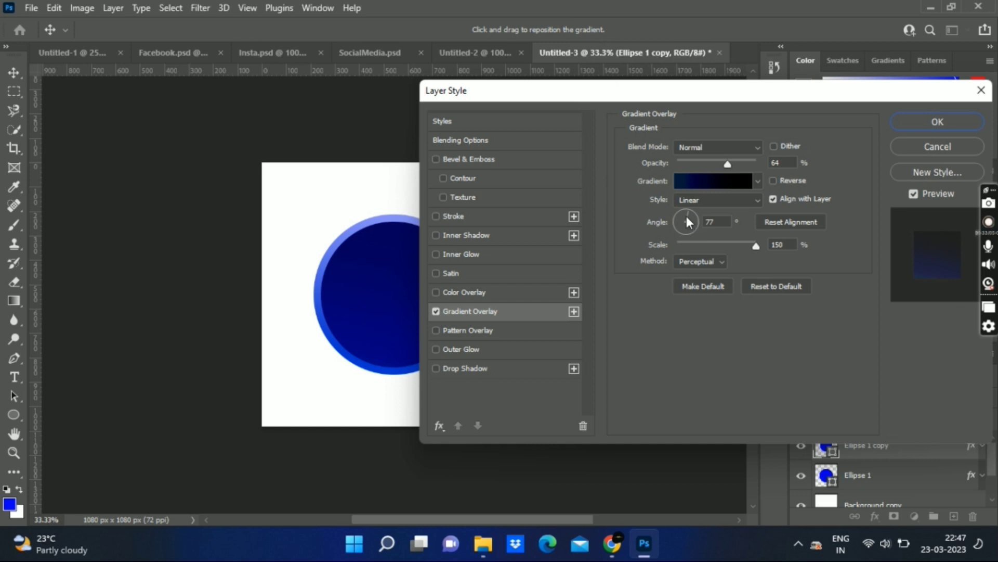
left_click_drag(687, 218, 683, 222)
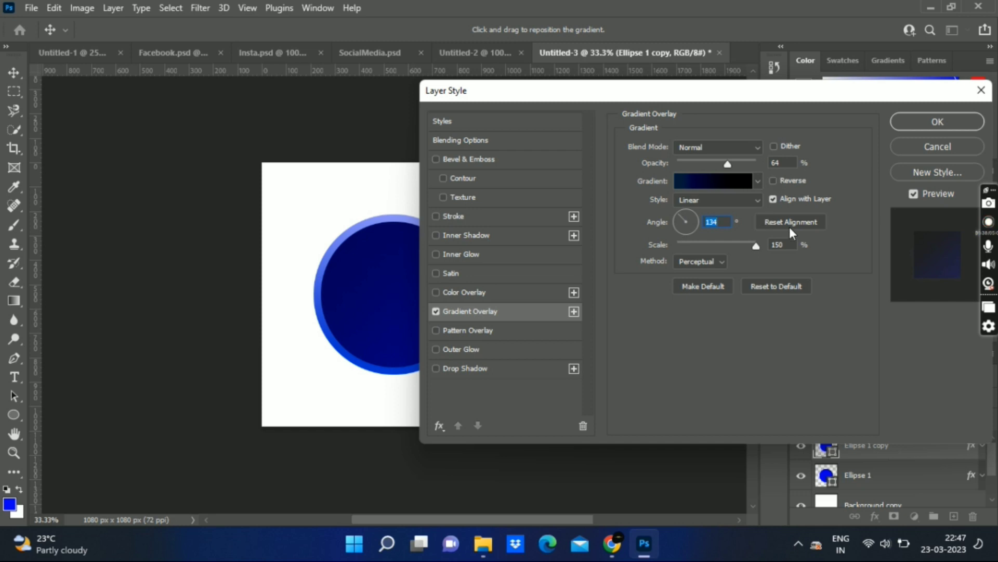
left_click(436, 235)
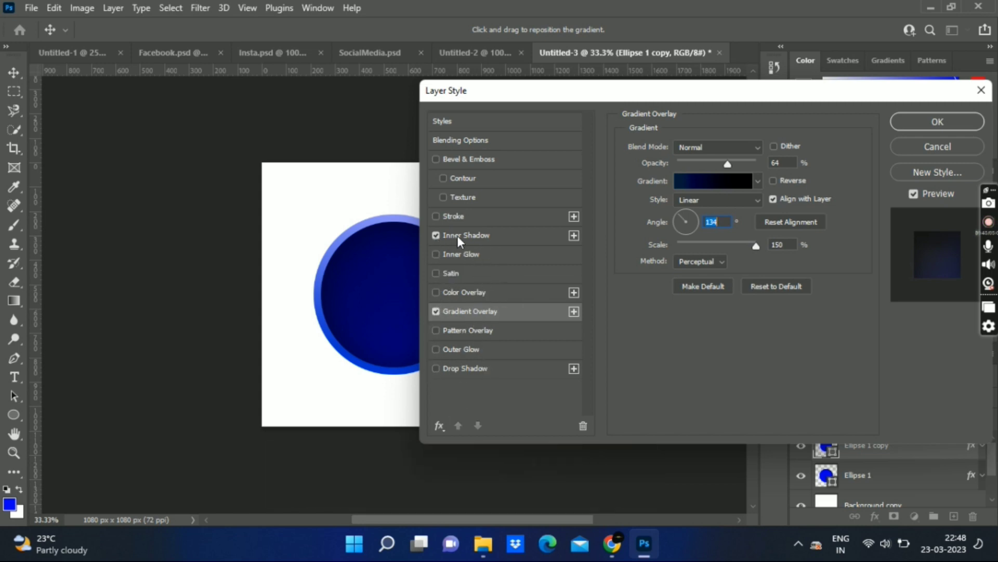
Step: Give the Inner Shadow 34% opacity, 29 px distance, 15% choke and 136 px size
left_click(485, 235)
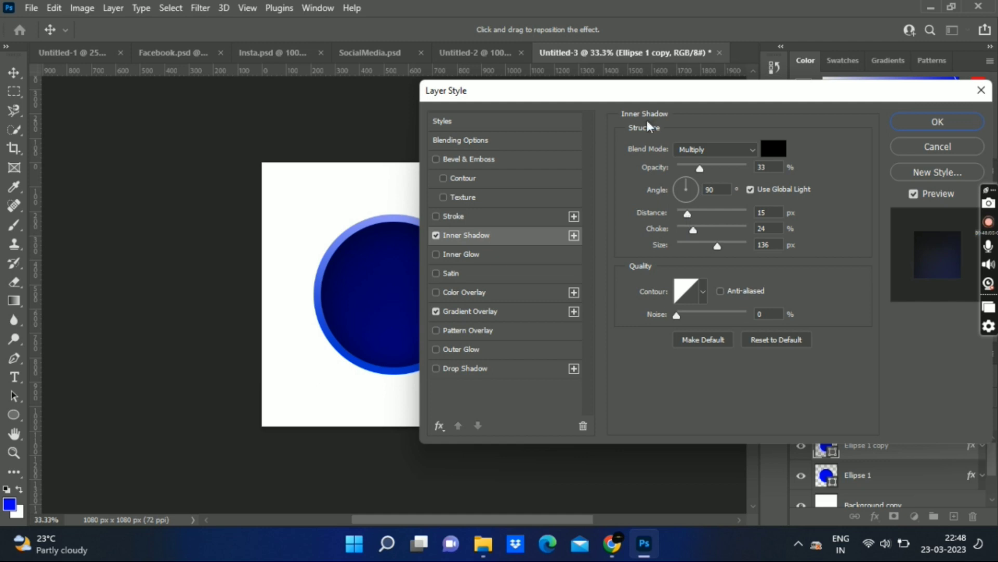
left_click_drag(660, 93, 723, 101)
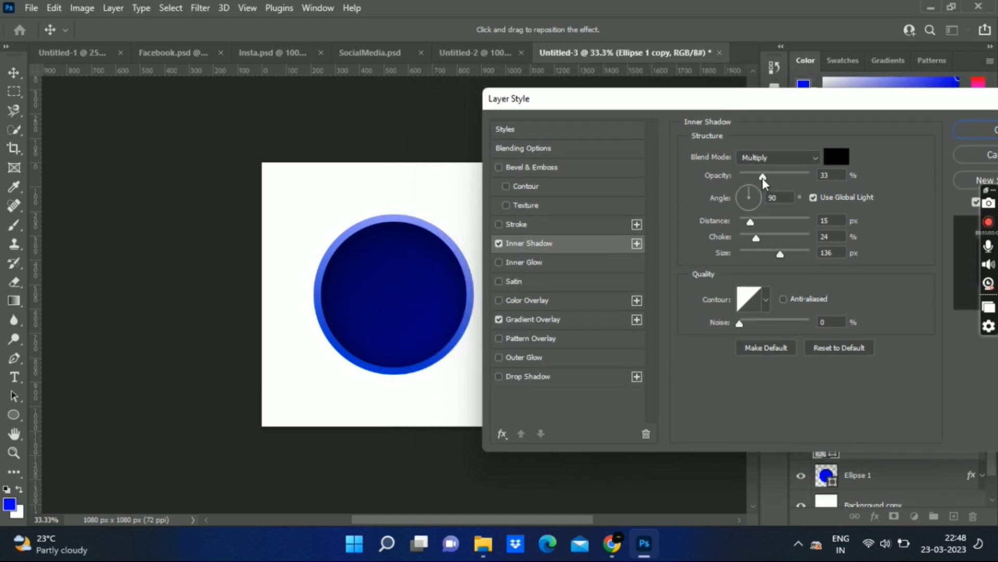
left_click_drag(763, 177, 787, 178)
left_click_drag(761, 185, 765, 184)
mouse_move(751, 222)
left_mouse_down()
mouse_move(763, 223)
mouse_move(749, 241)
left_mouse_up()
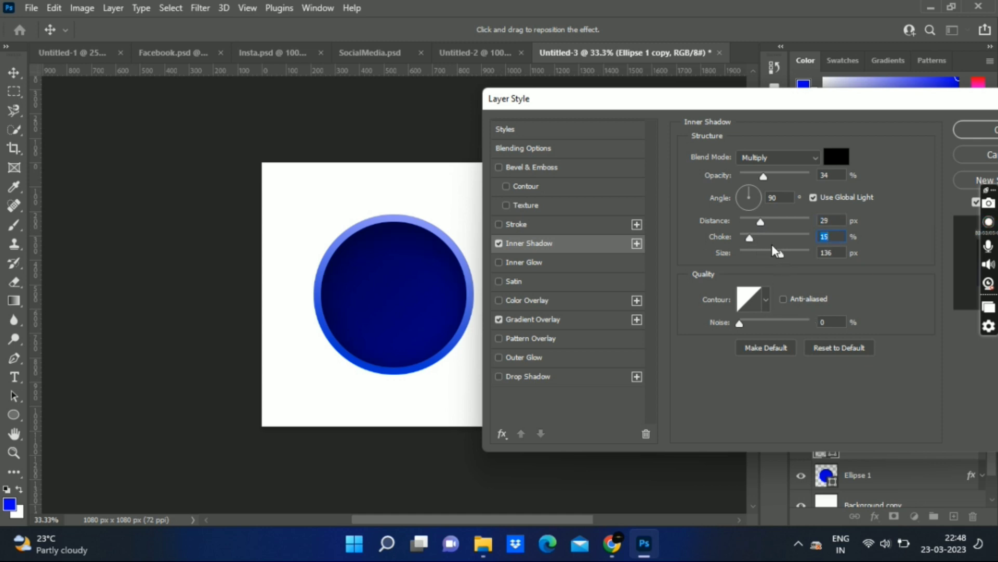
left_click_drag(851, 107, 838, 107)
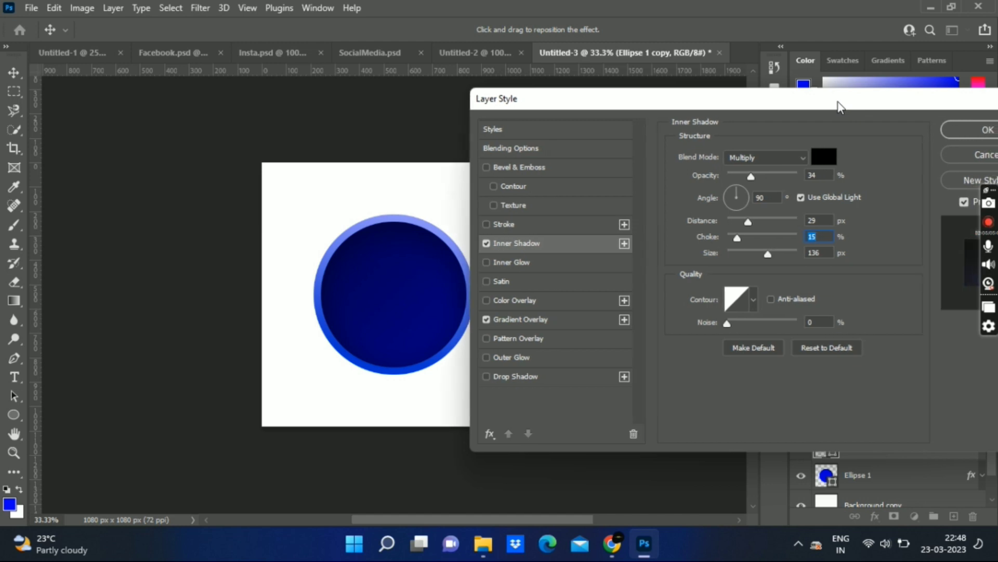
left_click(970, 128)
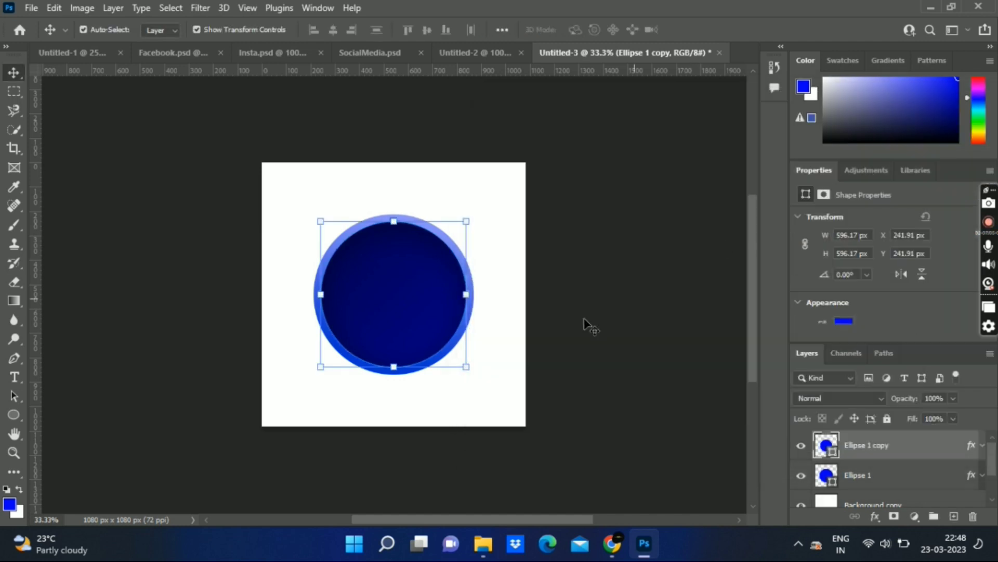
Step: Open the transparent Twitter bird PNG image
key("ctrl+minus")
key("ctrl+plus")
key("ctrl+plus")
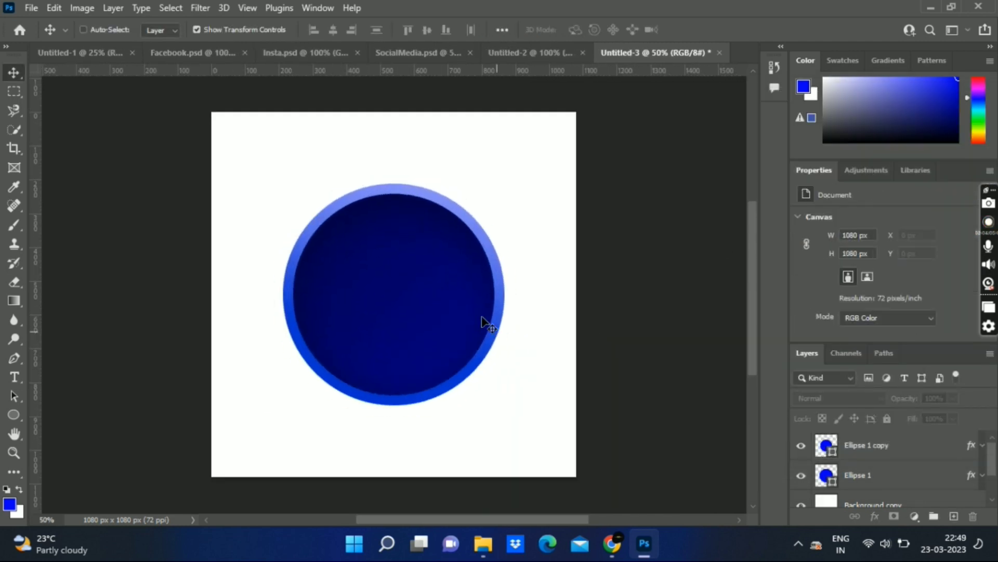
key("ctrl+minus")
key("ctrl+minus")
key("ctrl+plus")
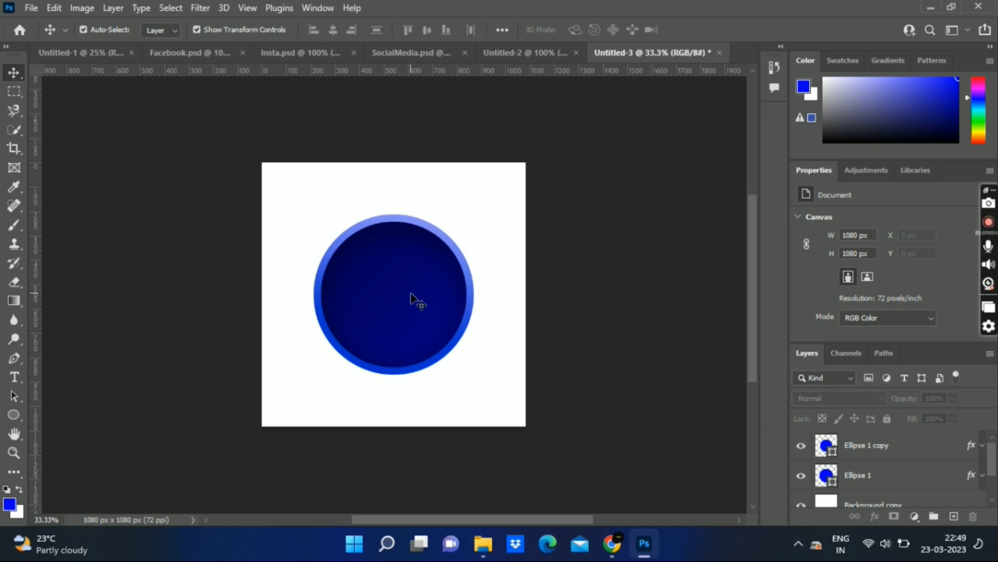
left_click(31, 8)
left_click(43, 38)
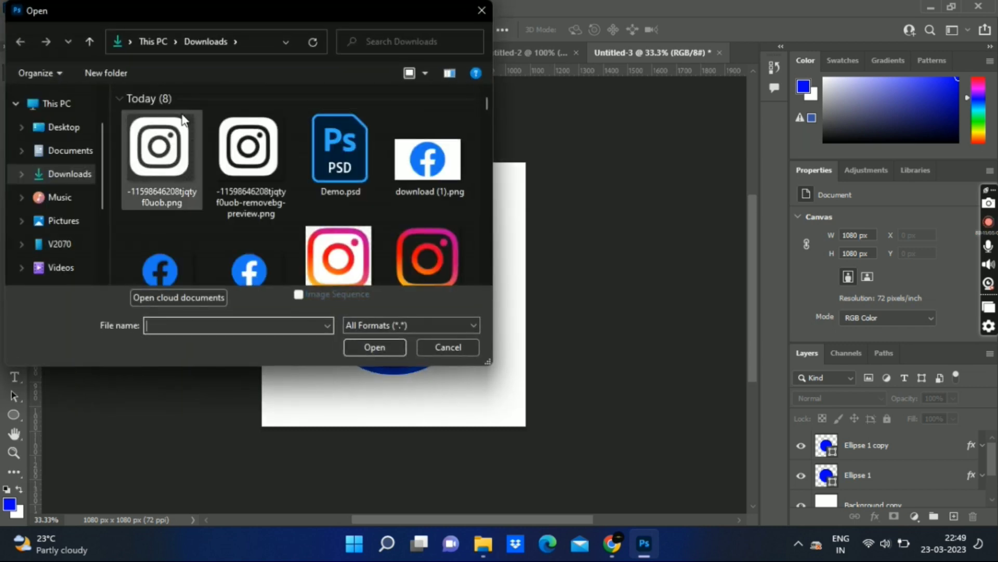
scroll(307, 283, "down", 3)
scroll(310, 204, "down", 5)
left_click(335, 219)
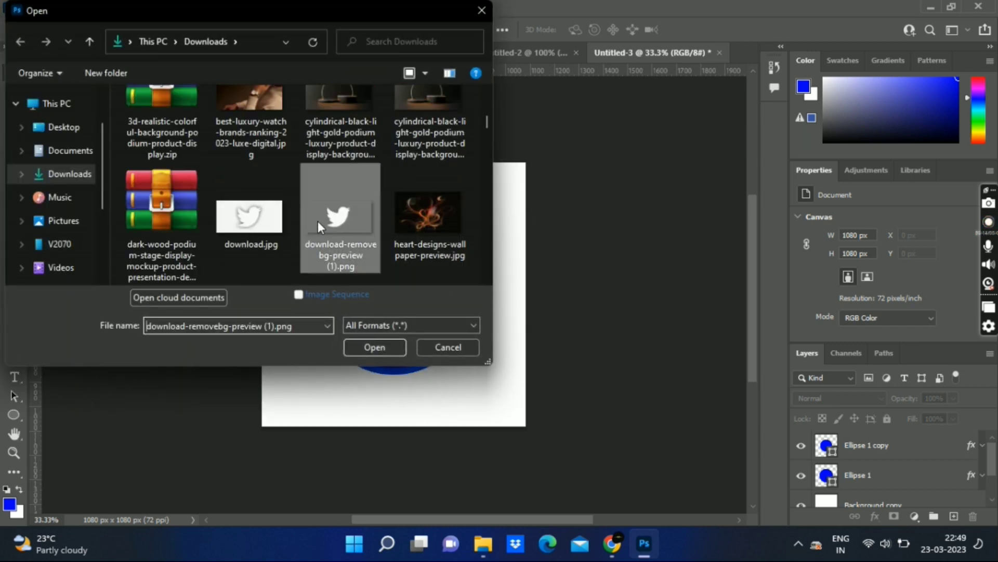
left_click(370, 347)
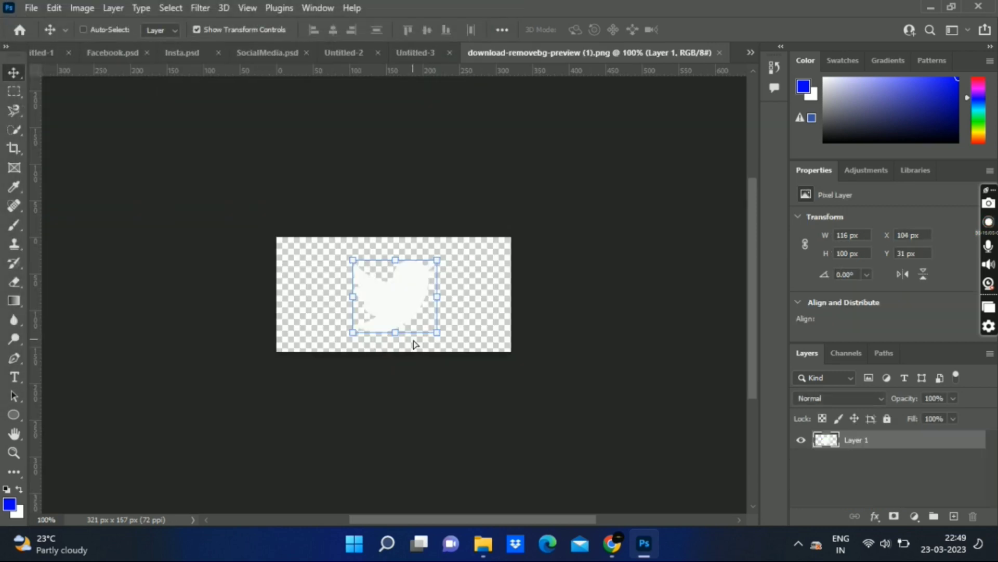
Step: Place the bird centred on the circle in Untitled-3 and scale it to 232 × 200 px
left_click_drag(348, 38, 396, 230)
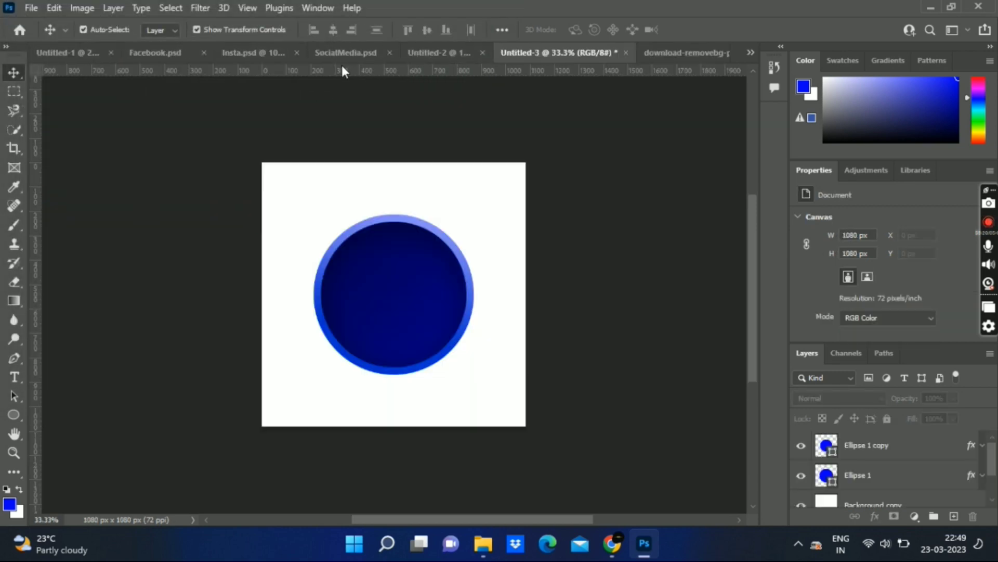
key("ctrl+t")
left_click_drag(409, 307, 421, 319)
key("Return")
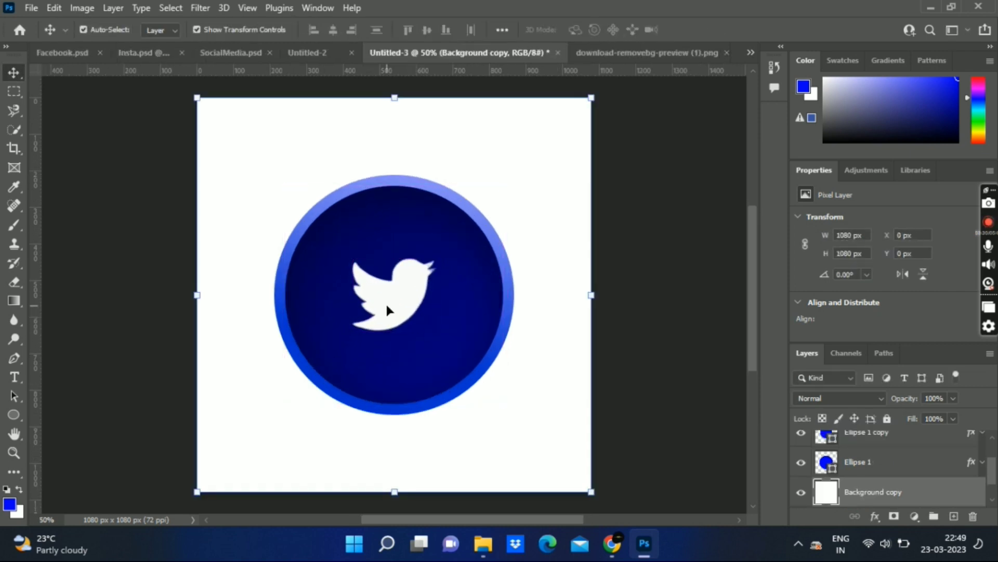
Step: Give the bird a black drop shadow: 11 px distance, 21% spread, 10 px size, 85° angle
left_click_drag(387, 310, 389, 307)
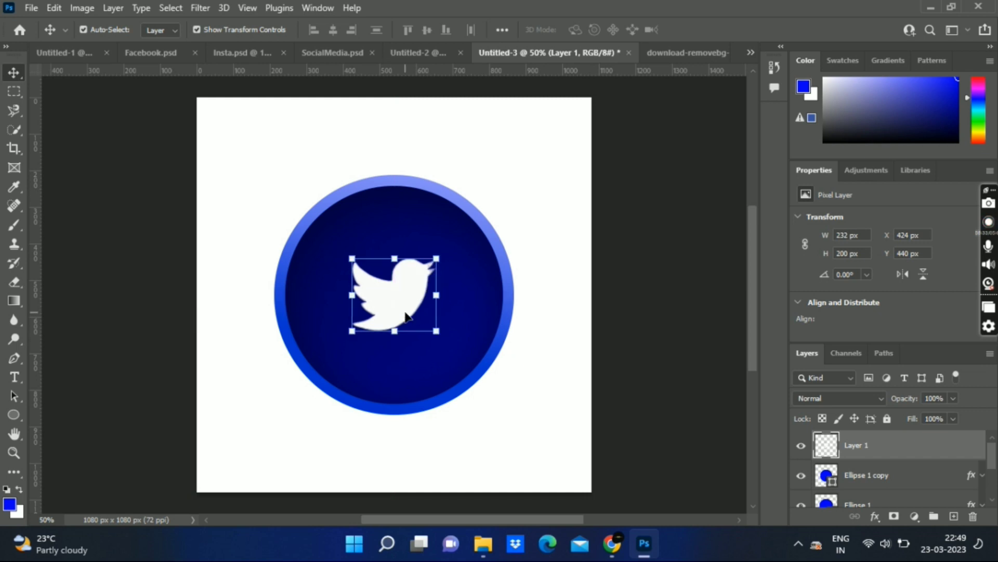
double_click(902, 448)
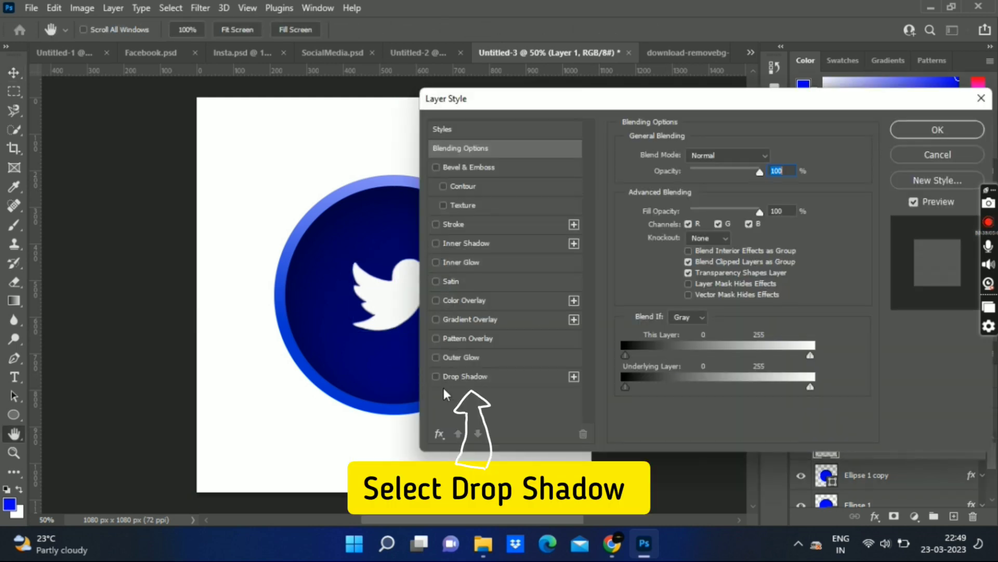
left_click(465, 376)
left_click_drag(620, 103, 729, 100)
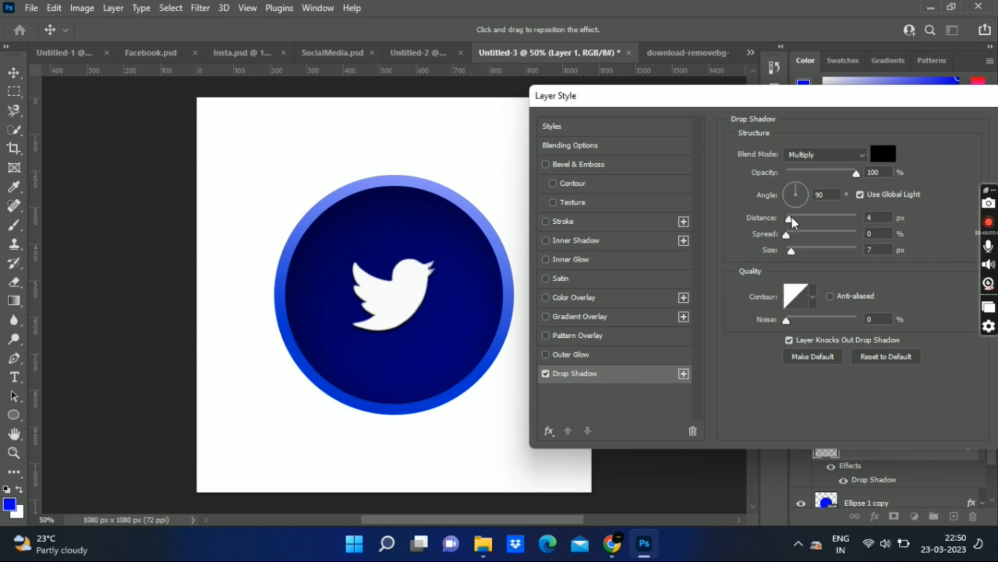
left_click_drag(792, 216, 795, 218)
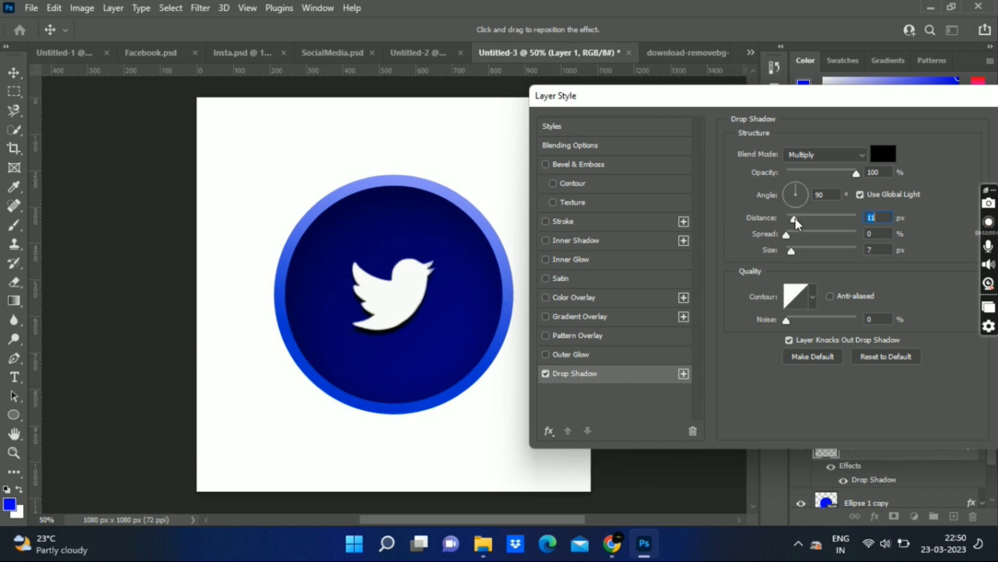
key("ctrl+minus")
mouse_move(788, 237)
left_mouse_down()
mouse_move(802, 237)
mouse_move(795, 250)
left_mouse_up()
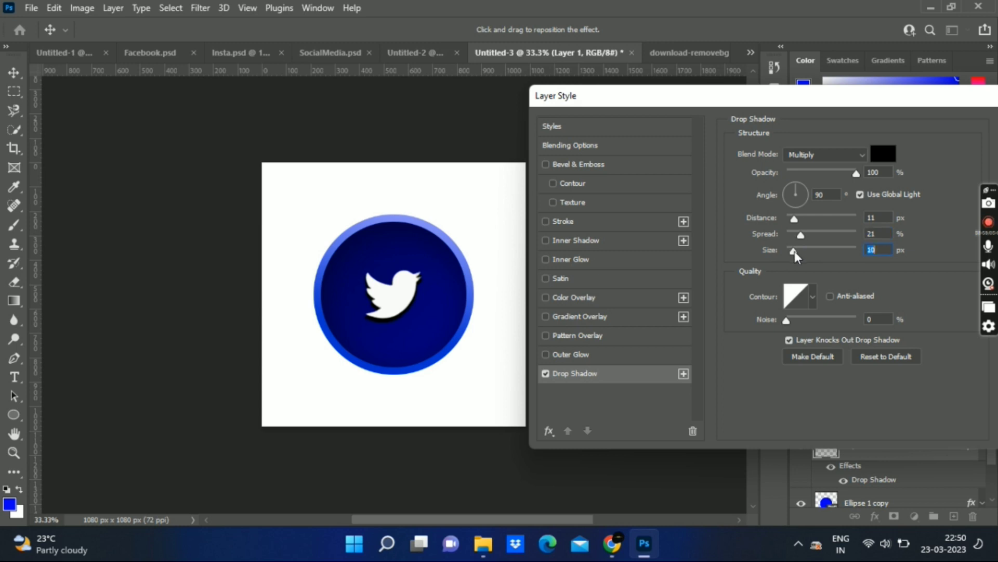
left_click(800, 189)
left_click_drag(806, 189, 792, 187)
left_click_drag(851, 104, 794, 104)
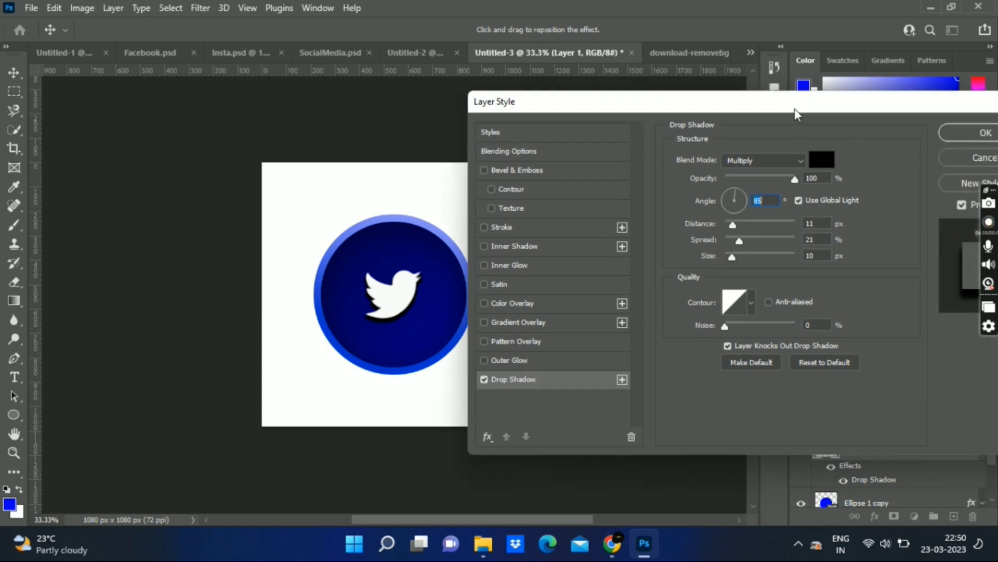
left_click(959, 128)
left_click(571, 312)
Step: Nudge the Instagram glyph slightly right, then bring up the open-documents list to reach Untitled-4
key("ctrl+minus")
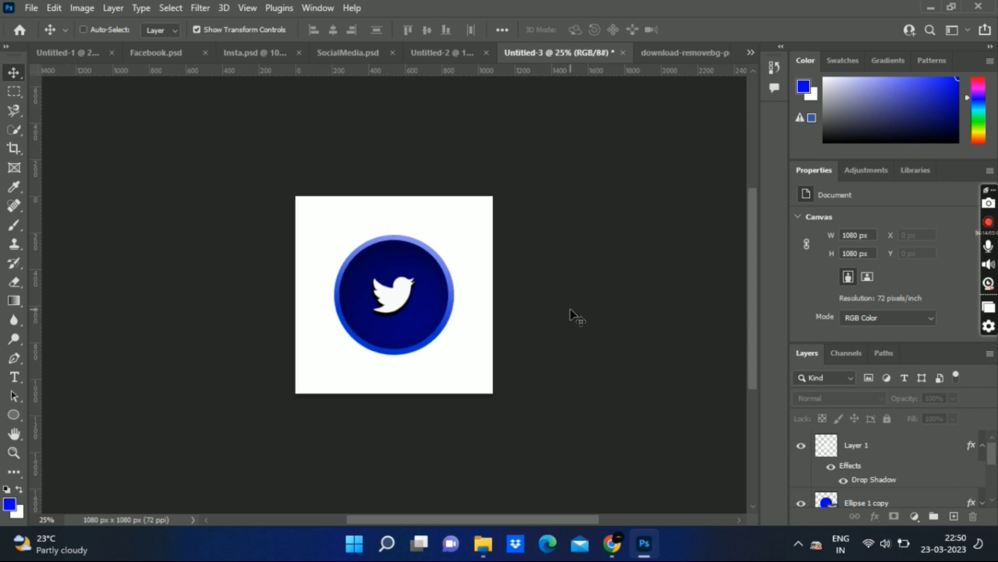
key("ctrl+plus")
key("ctrl+plus")
key("ctrl+minus")
key("ctrl+minus")
key("ctrl+plus")
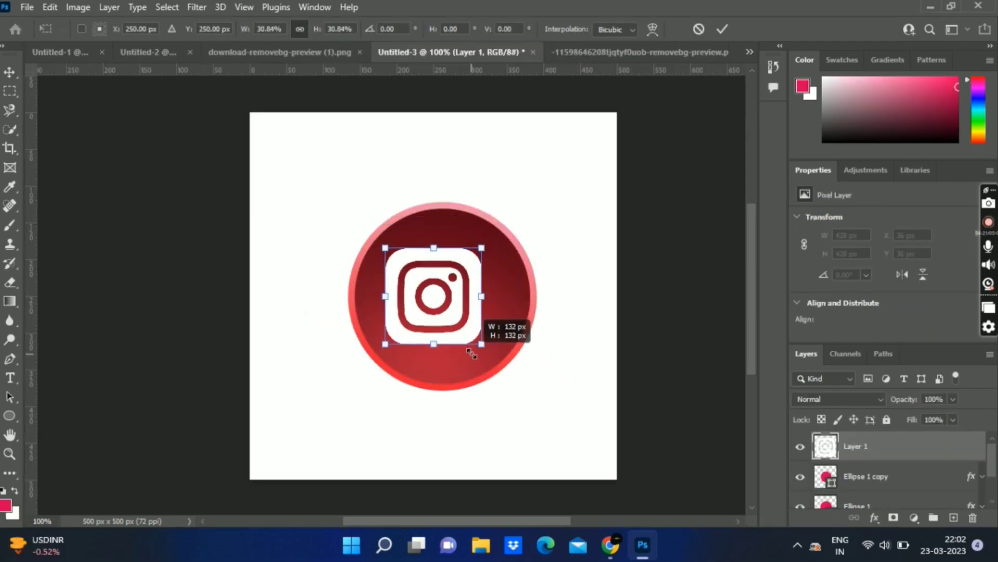
mouse_move(471, 353)
left_mouse_down()
mouse_move(462, 327)
mouse_move(483, 348)
left_mouse_up()
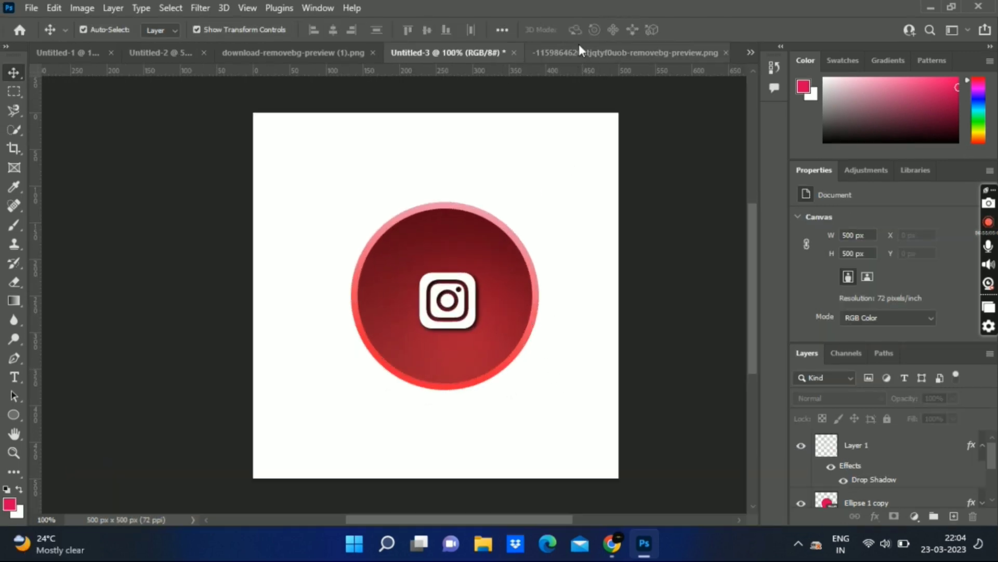
left_click(68, 52)
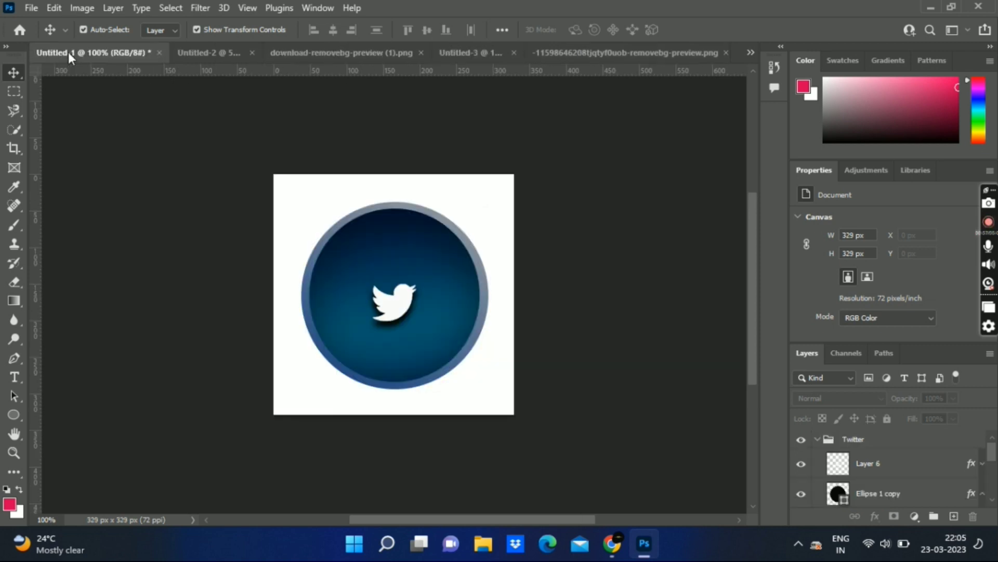
left_click(749, 52)
Step: Open download (1).png from Downloads as a new document and zoom in on the logo
key("ctrl+minus")
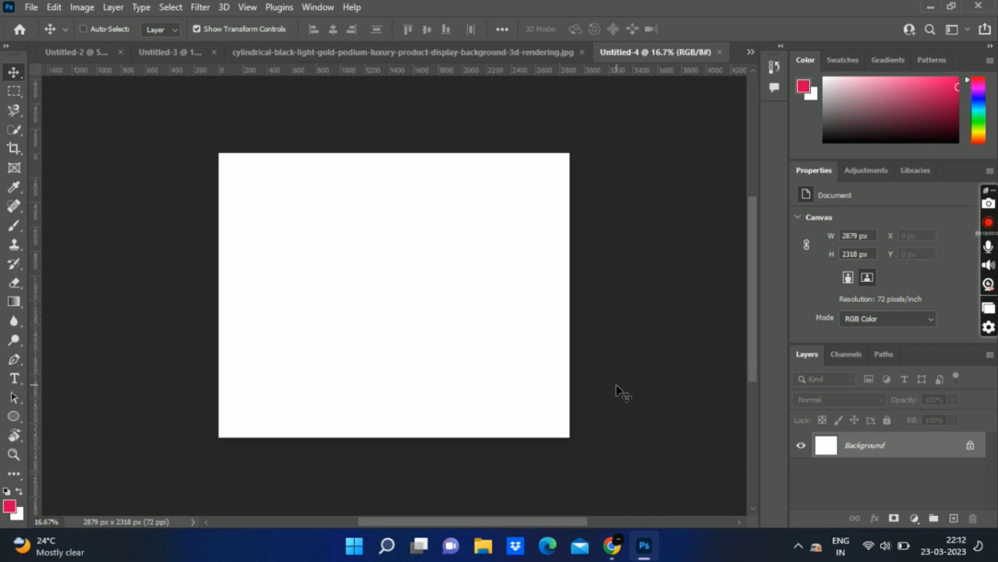
key("ctrl+plus")
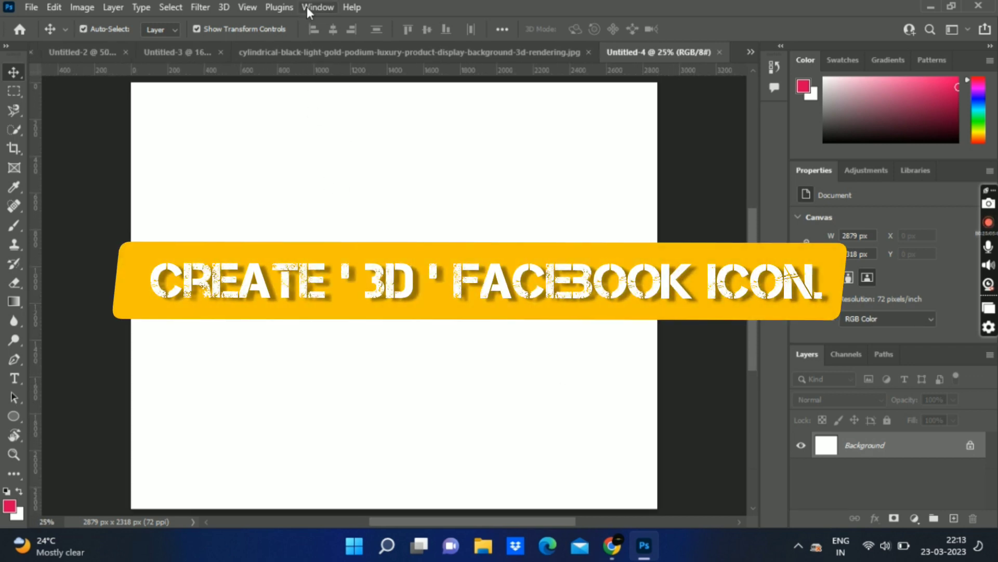
left_click(30, 6)
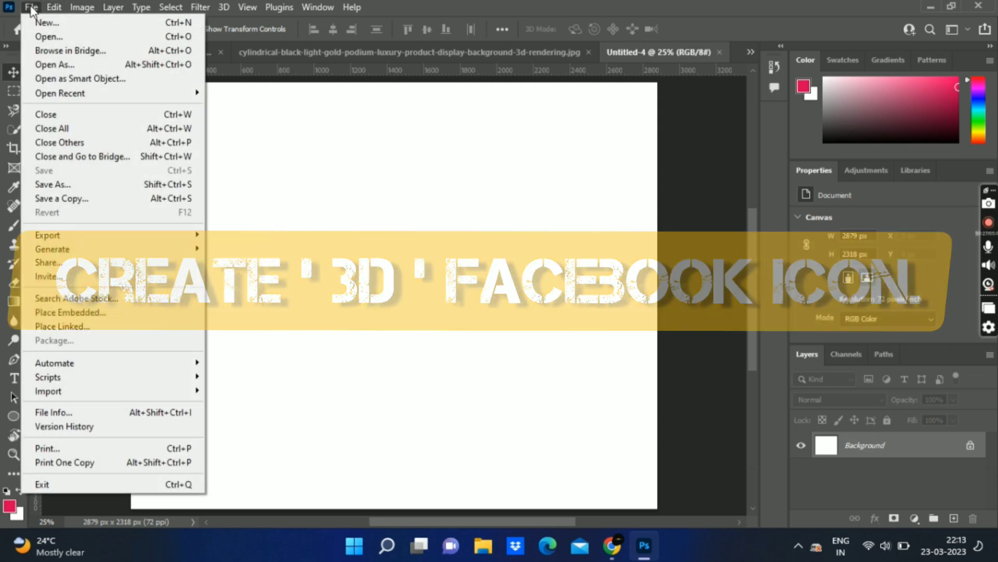
left_click(42, 36)
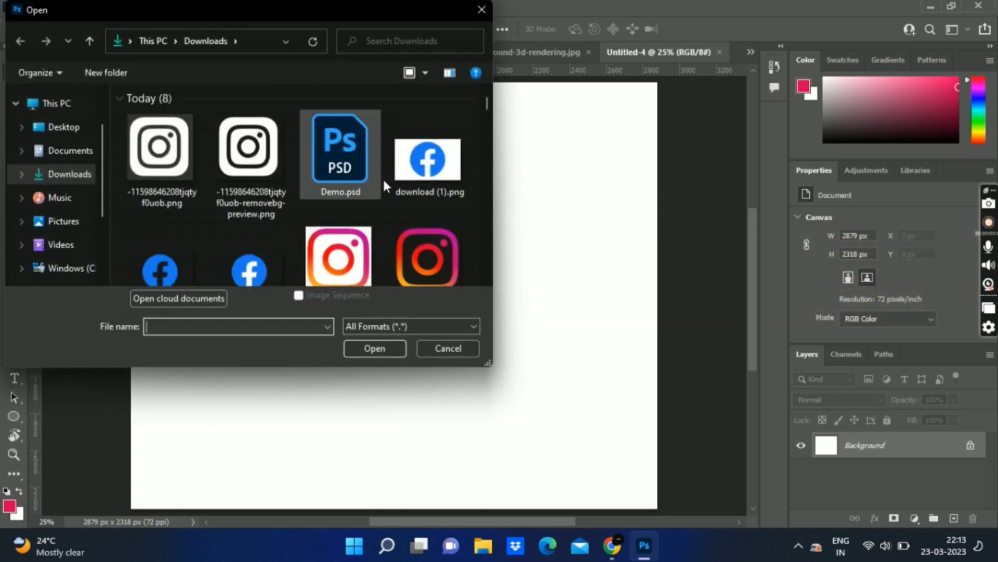
left_click(427, 172)
left_click(385, 348)
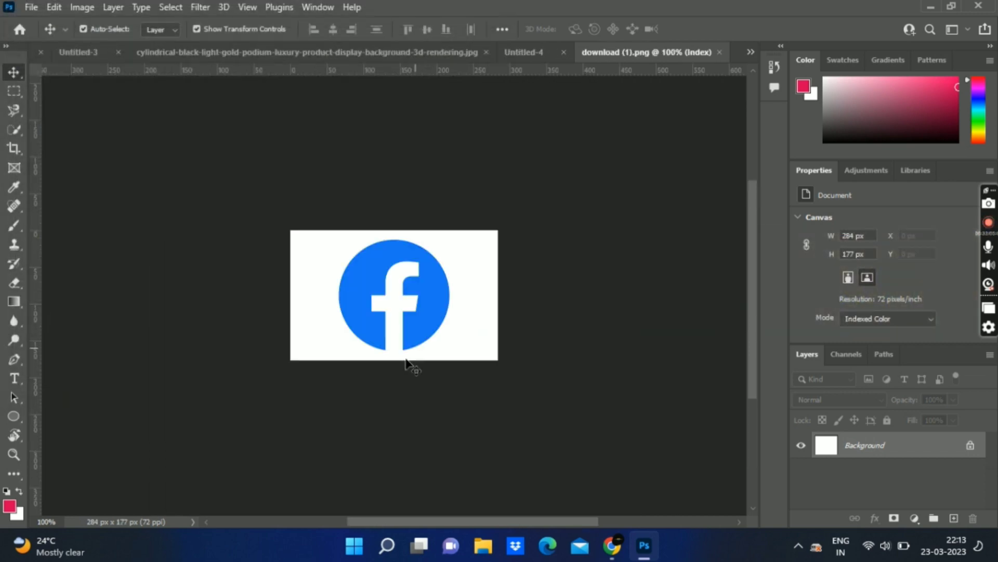
key("ctrl+plus")
key("ctrl+plus")
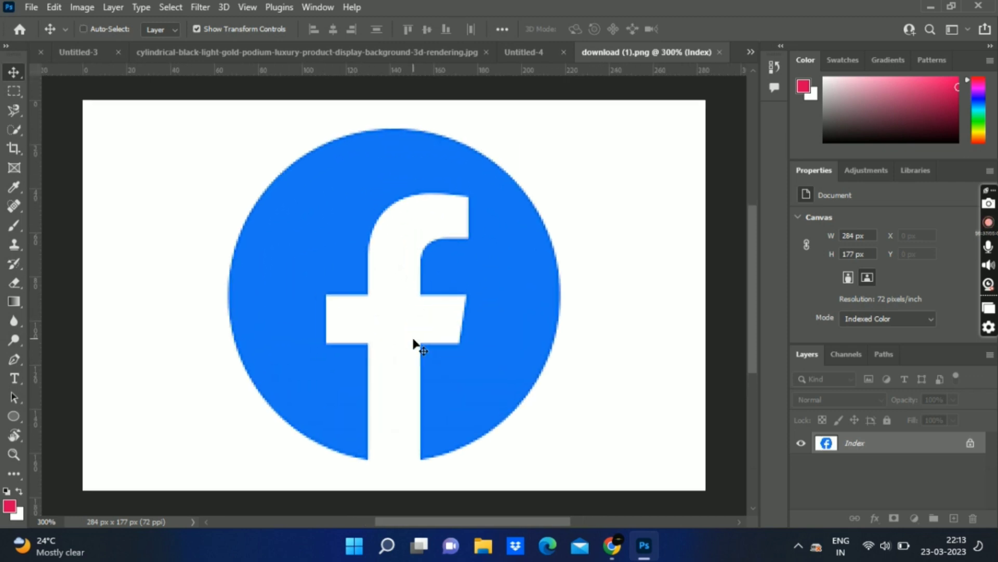
key("ctrl")
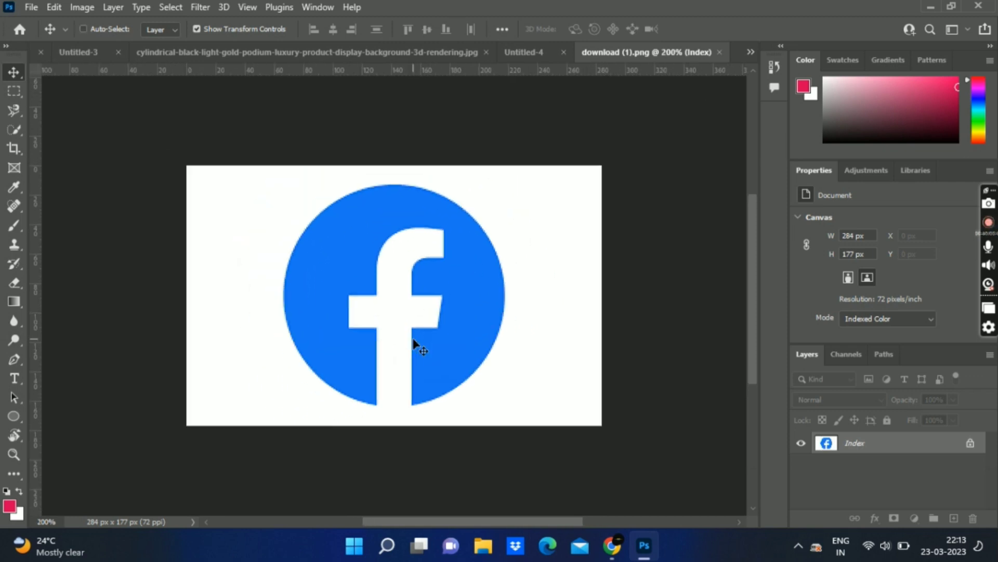
Step: Open Facebook-logo.png from Downloads and zoom out to see its whole canvas
left_click(31, 7)
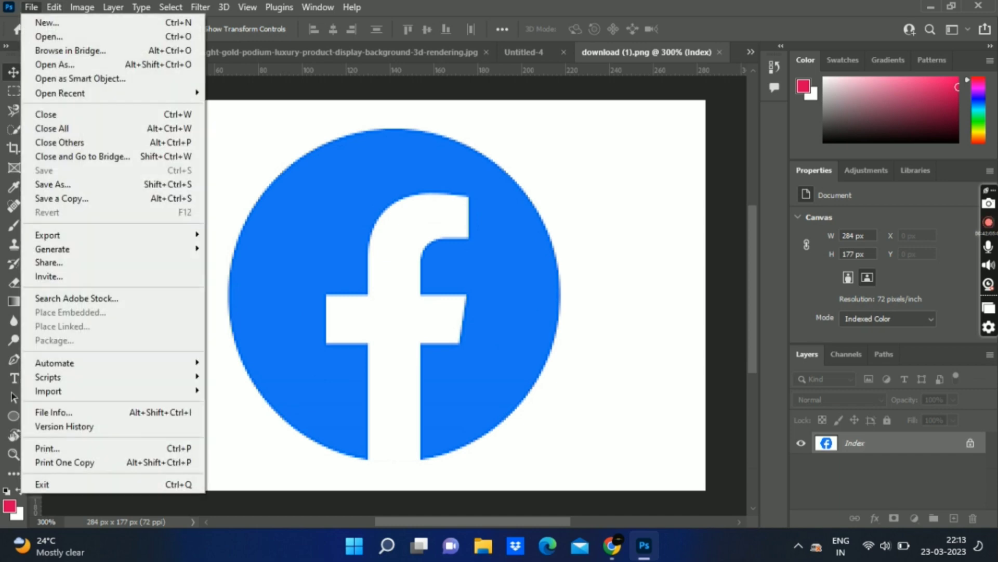
left_click(39, 34)
scroll(304, 199, "down", 1)
left_click(249, 214)
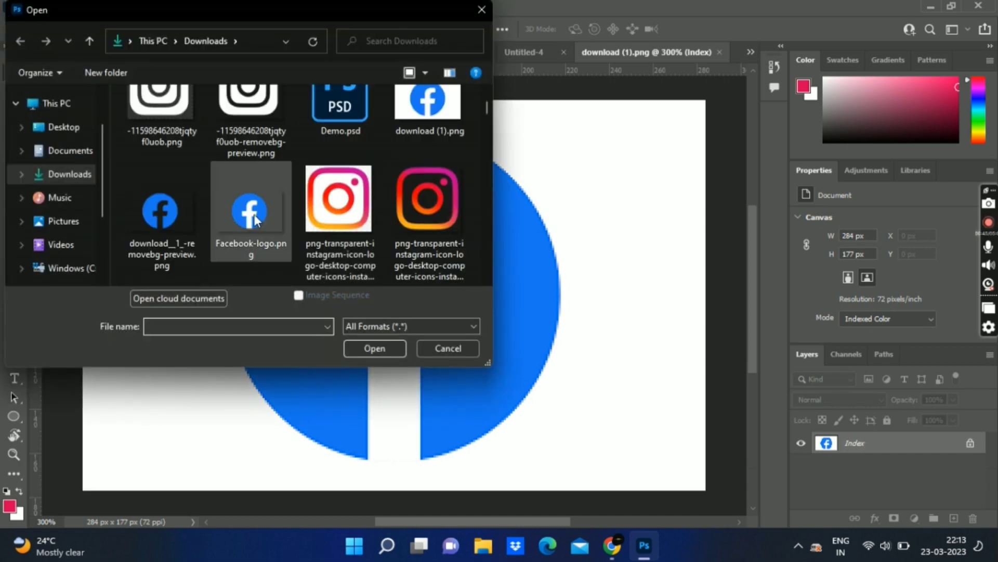
left_click(370, 347)
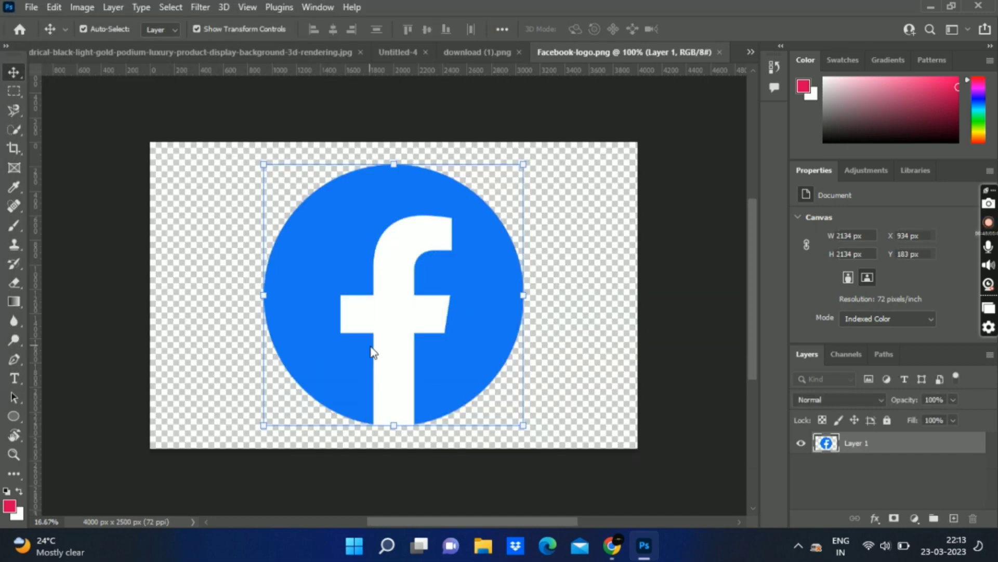
key("ctrl+minus")
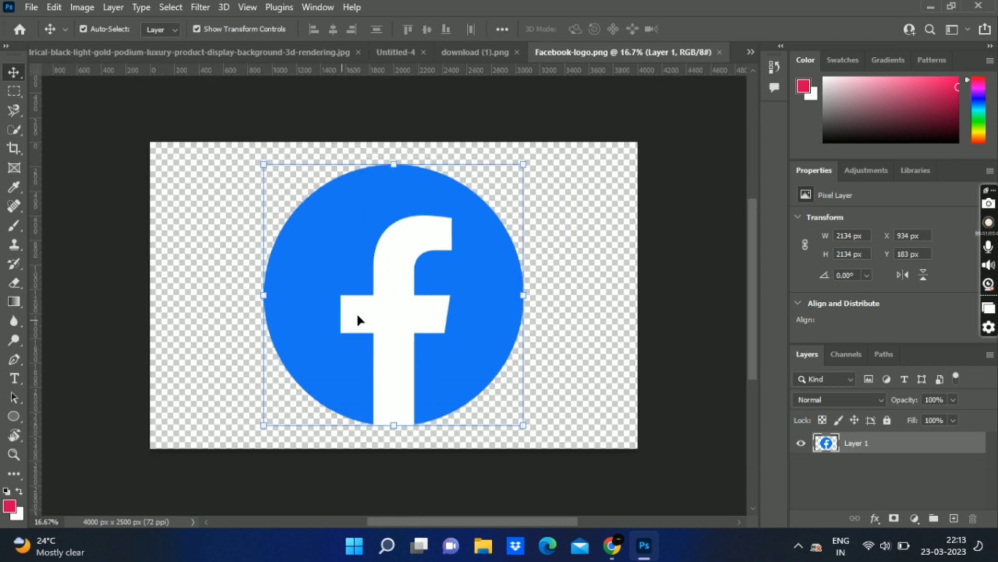
Step: Turn the Facebook logo layer into a 3D Extrusion and switch to the 3D workspace
left_click(318, 7)
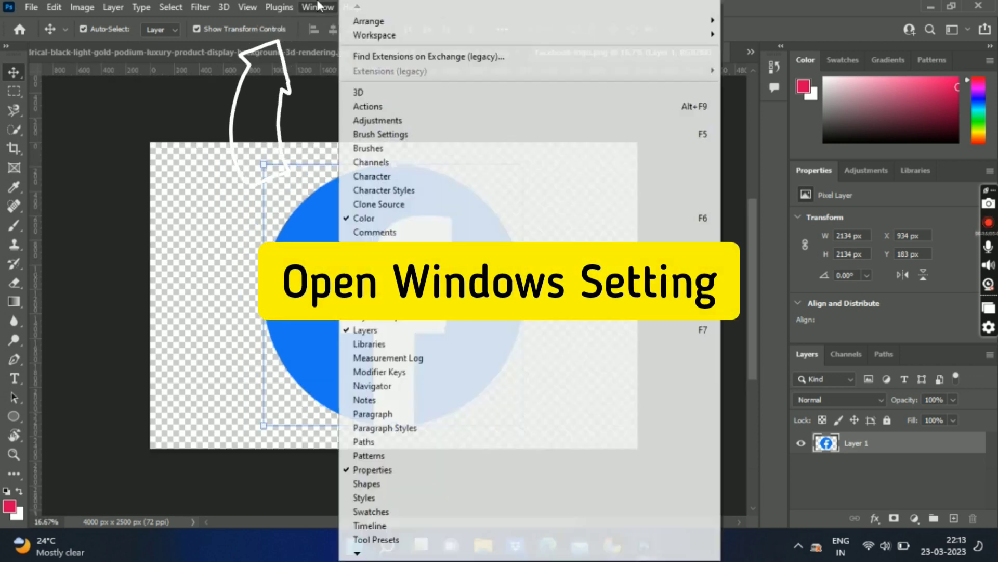
left_click(416, 94)
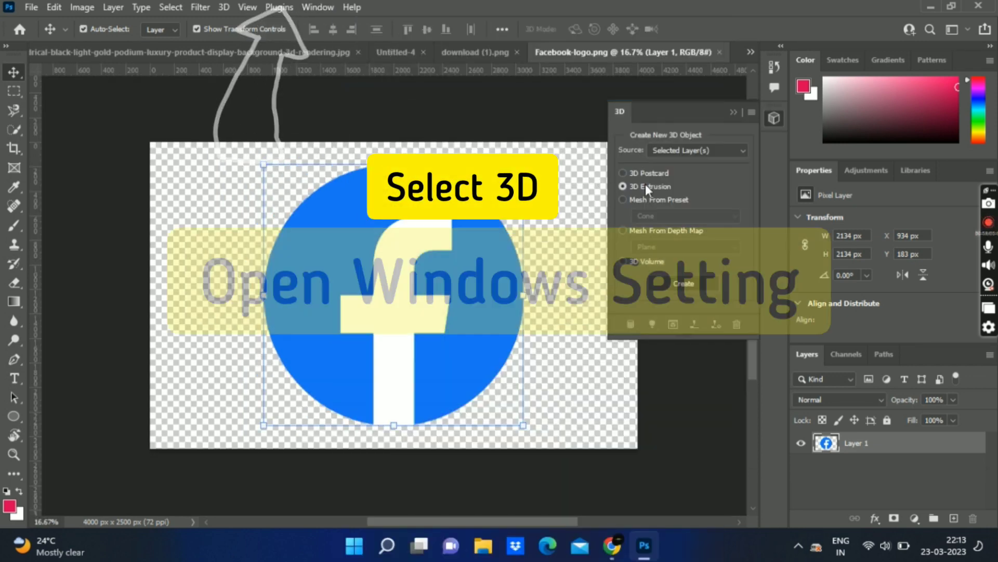
left_click(716, 151)
left_click(705, 157)
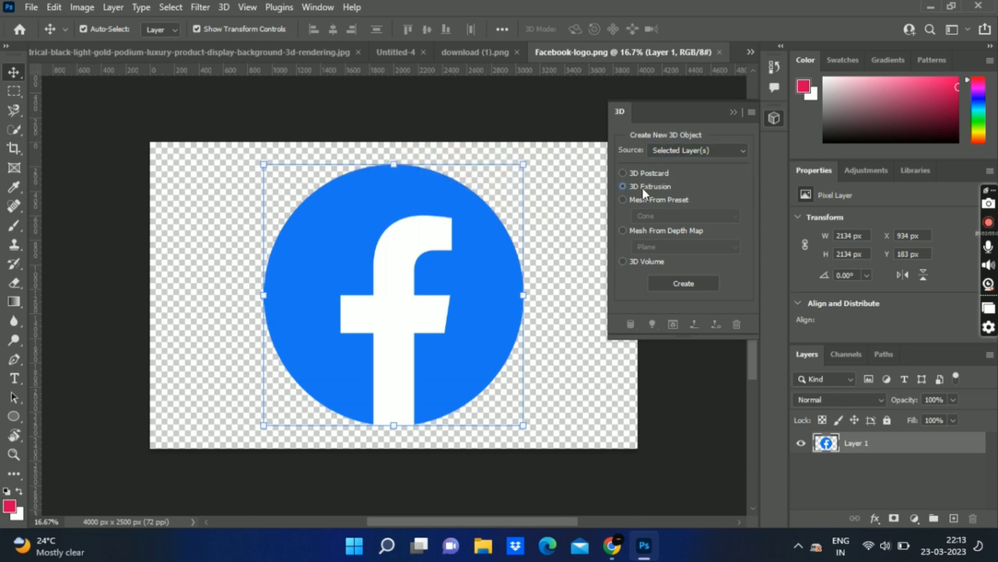
left_click(683, 283)
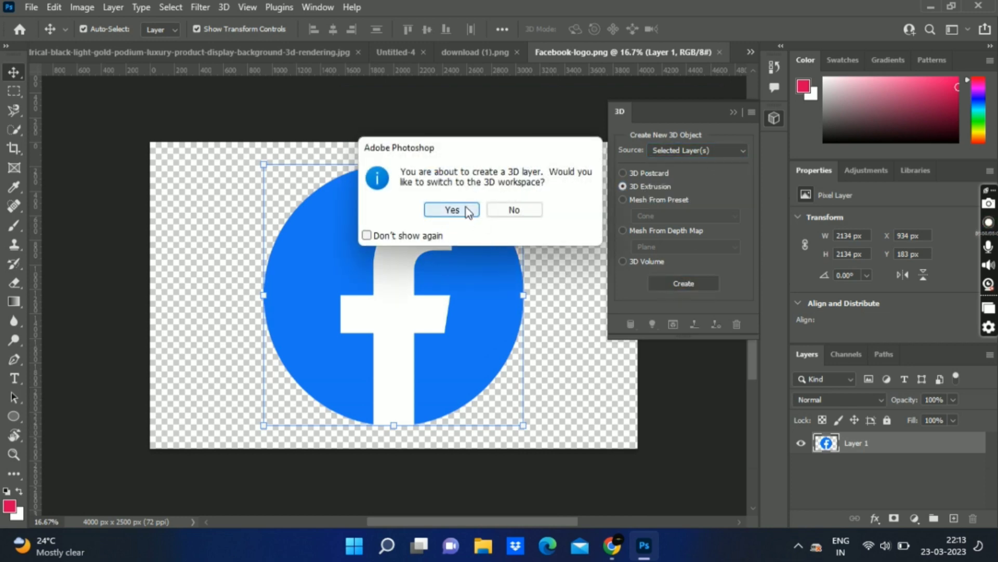
left_click(465, 206)
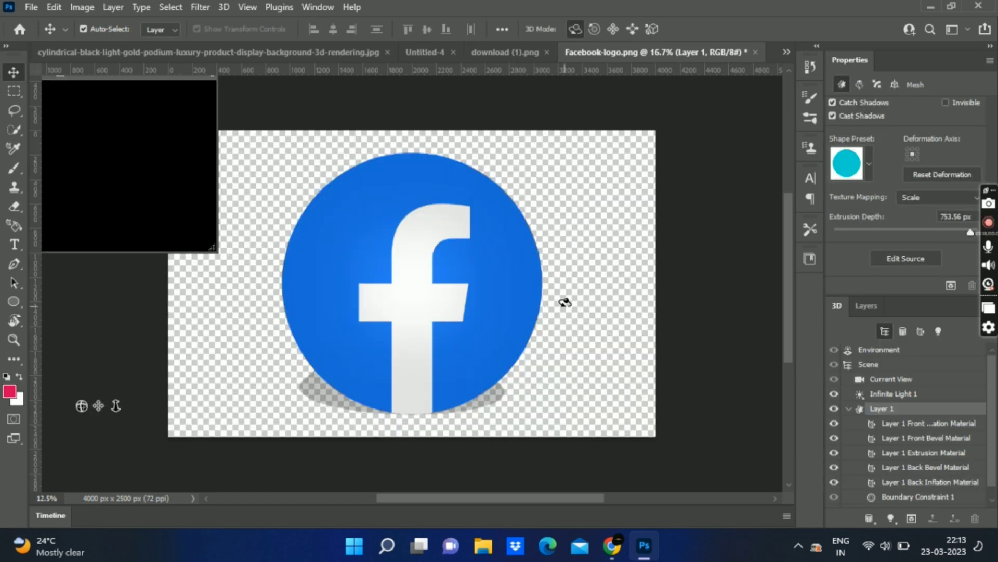
Step: Orbit the 3D Facebook logo to show its side and reduce extrusion depth to 212.34 px
left_click_drag(564, 297, 681, 297)
mouse_move(606, 291)
left_mouse_down()
mouse_move(572, 291)
mouse_move(579, 263)
mouse_move(601, 283)
left_mouse_up()
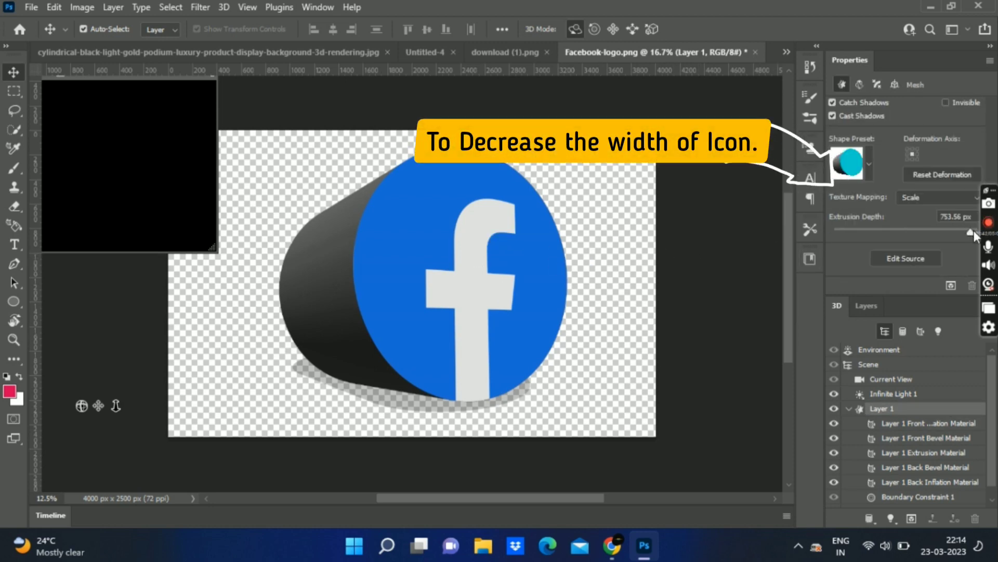
left_click_drag(966, 230, 936, 234)
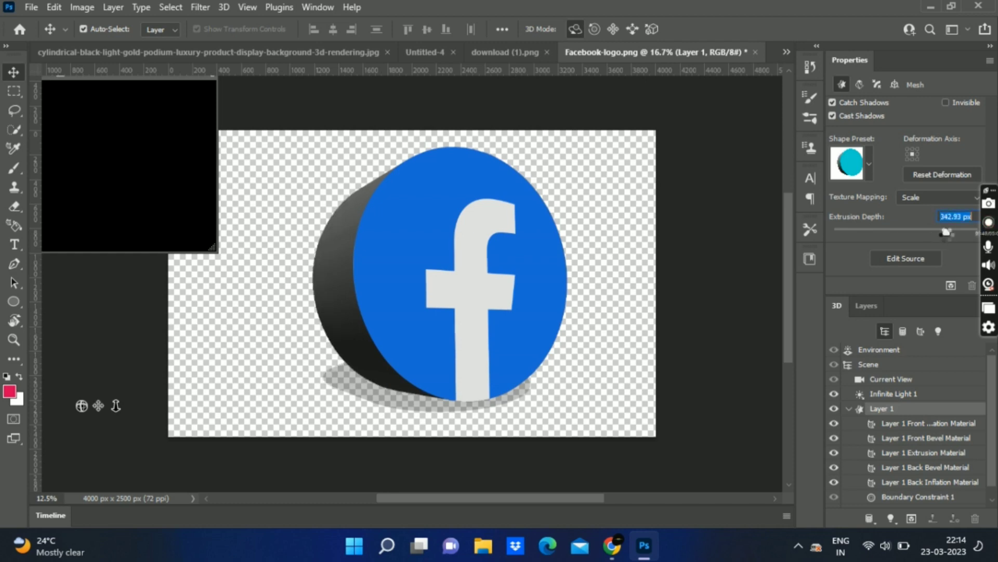
Step: Fine-tune the logo into an angled three-quarter view and select the whole canvas
left_click_drag(535, 282, 581, 288)
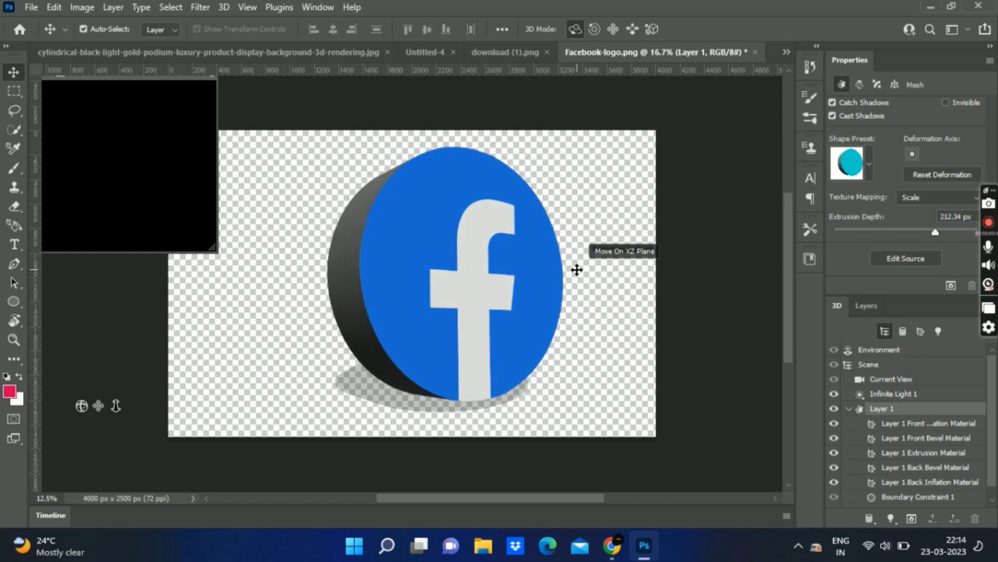
left_click_drag(575, 263, 574, 252)
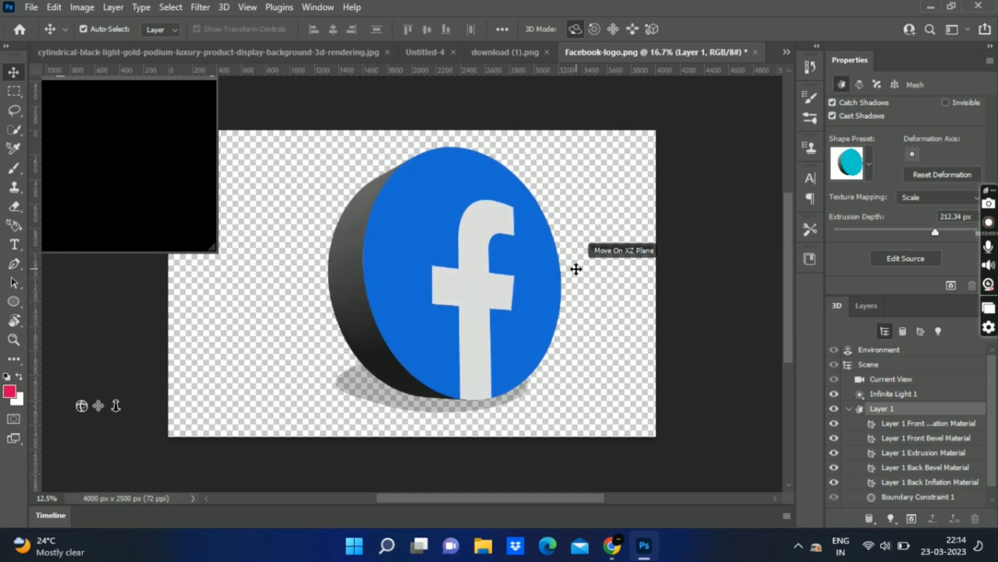
mouse_move(575, 262)
left_mouse_down()
mouse_move(579, 281)
mouse_move(561, 252)
left_mouse_up()
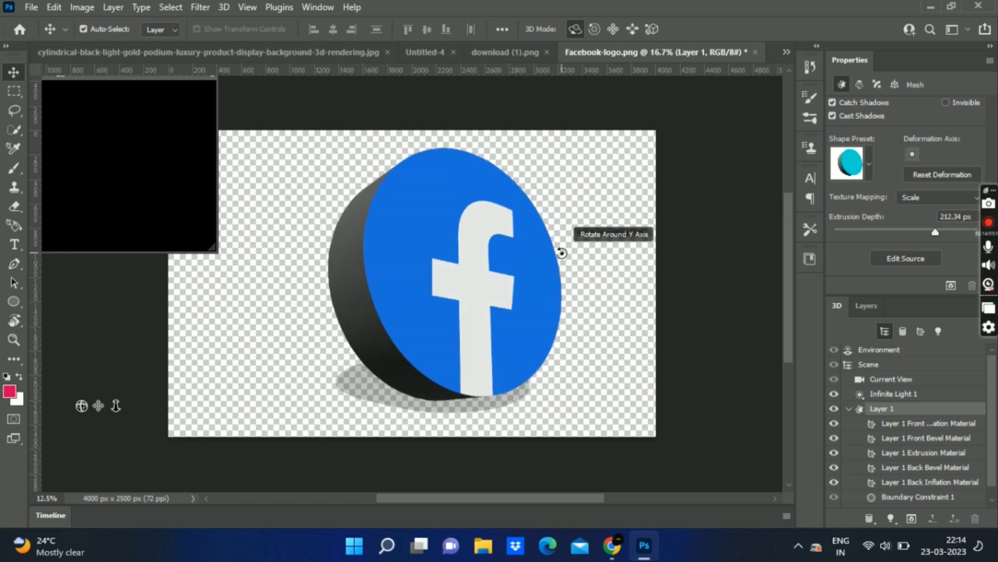
key("ctrl+a")
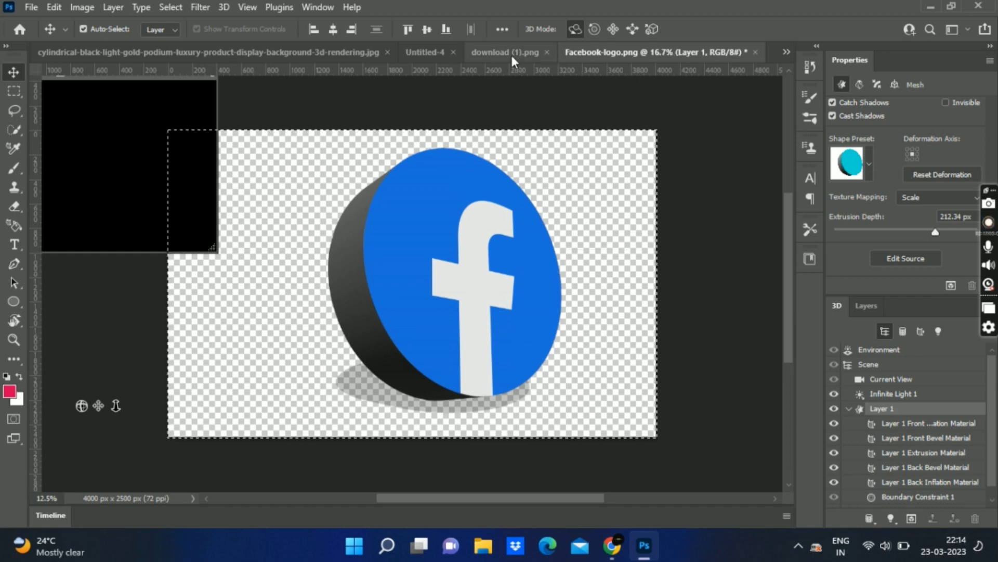
Step: Copy the 3D Facebook logo into a new document and drag it toward the podium image
left_click(510, 53)
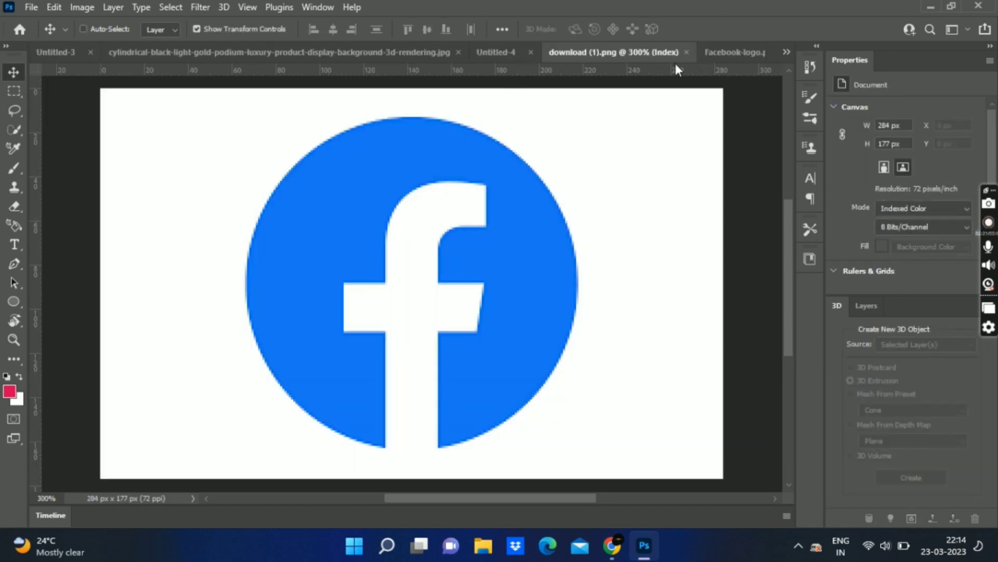
key("ctrl+n")
key("Return")
key("ctrl+v")
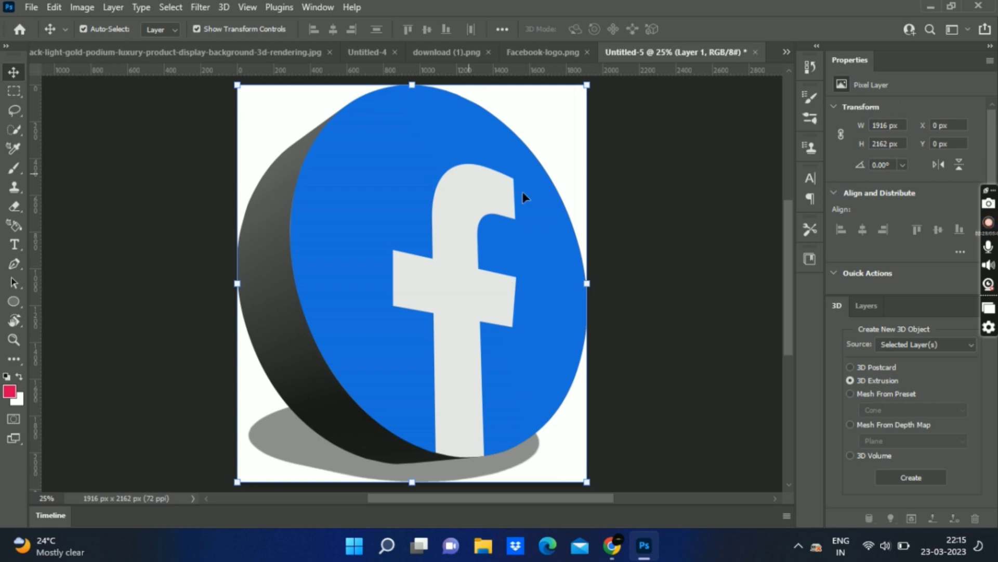
left_click_drag(305, 101, 208, 80)
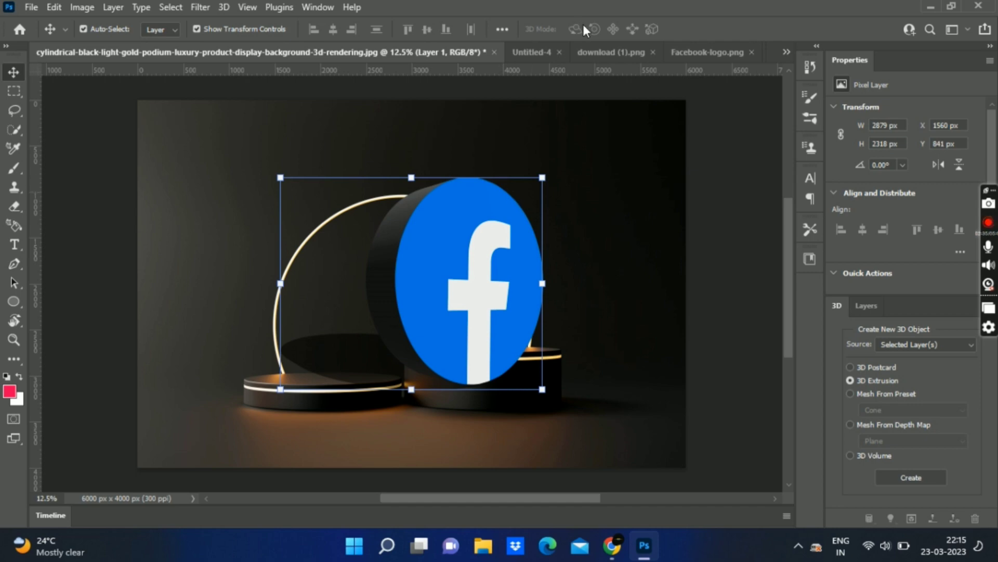
Step: Close the podium image without saving and reopen the podium background from disk
left_click(494, 52)
left_click(491, 209)
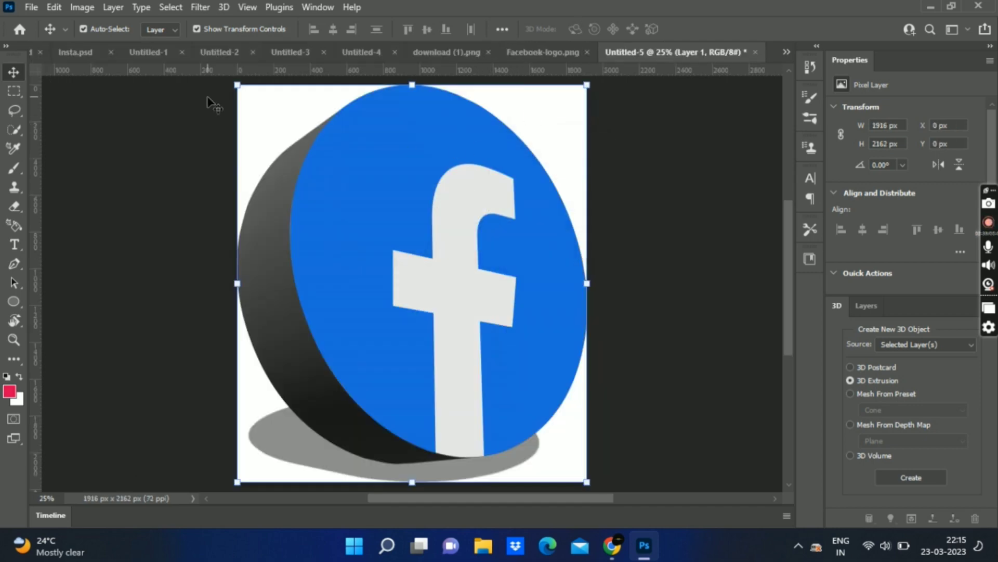
left_click(31, 7)
left_click(31, 36)
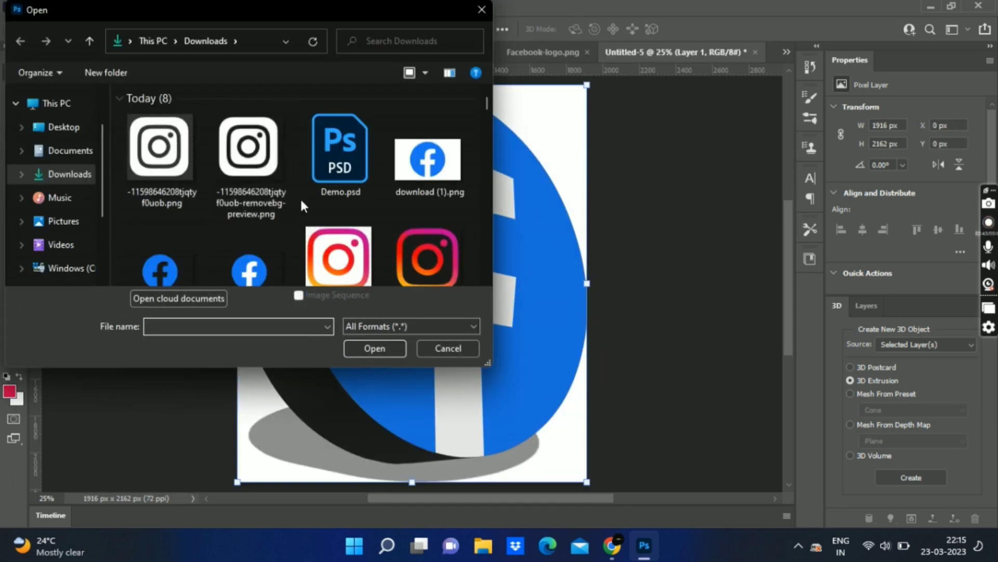
left_click(343, 210)
left_click(386, 346)
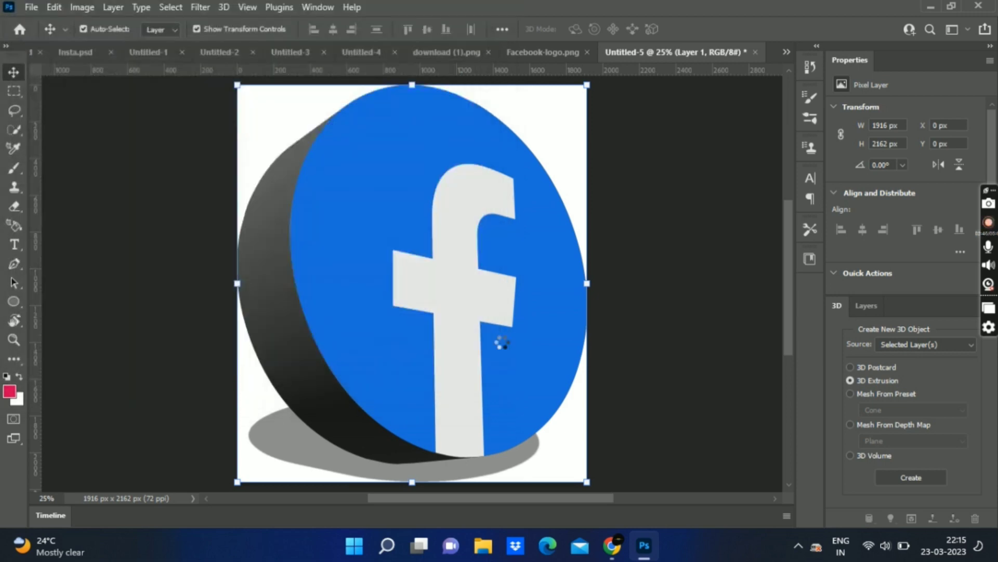
Step: Paste the 3D Facebook logo into the scene, shrink it and place it by the podiums
key("ctrl+v")
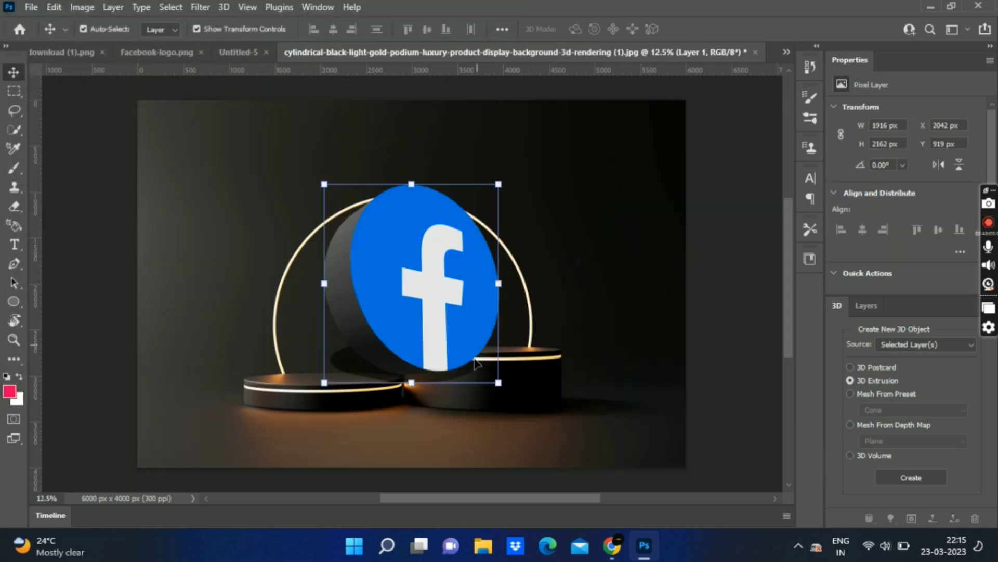
left_click_drag(498, 383, 447, 326)
left_click_drag(420, 295, 420, 385)
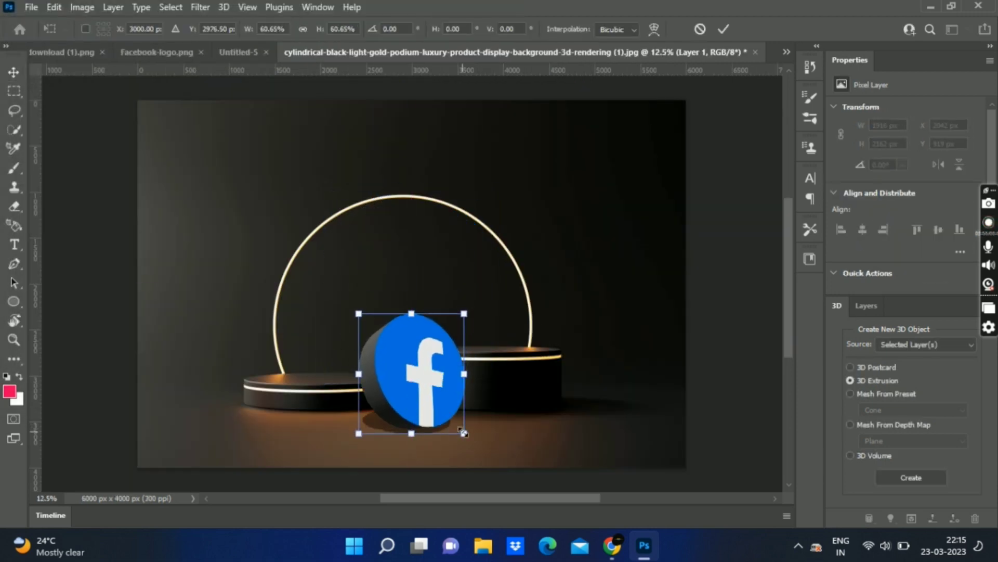
key("Return")
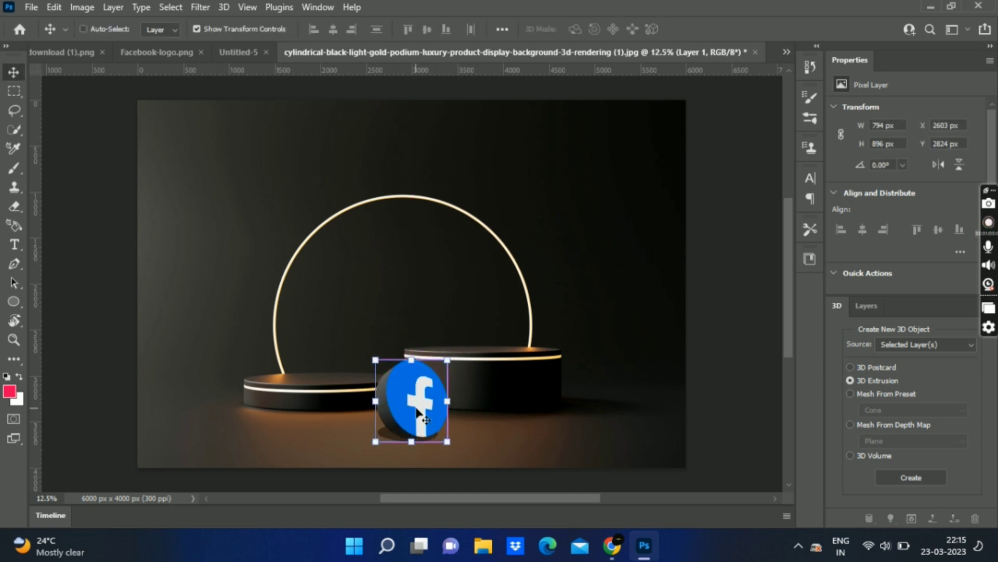
Step: Shrink the Facebook logo further to about 410 × 456 px, keep it upright, and deselect it
key("ctrl+plus")
mouse_move(459, 360)
left_mouse_down()
mouse_move(398, 438)
mouse_move(441, 448)
mouse_move(430, 465)
left_mouse_up()
key("Return")
key("Escape")
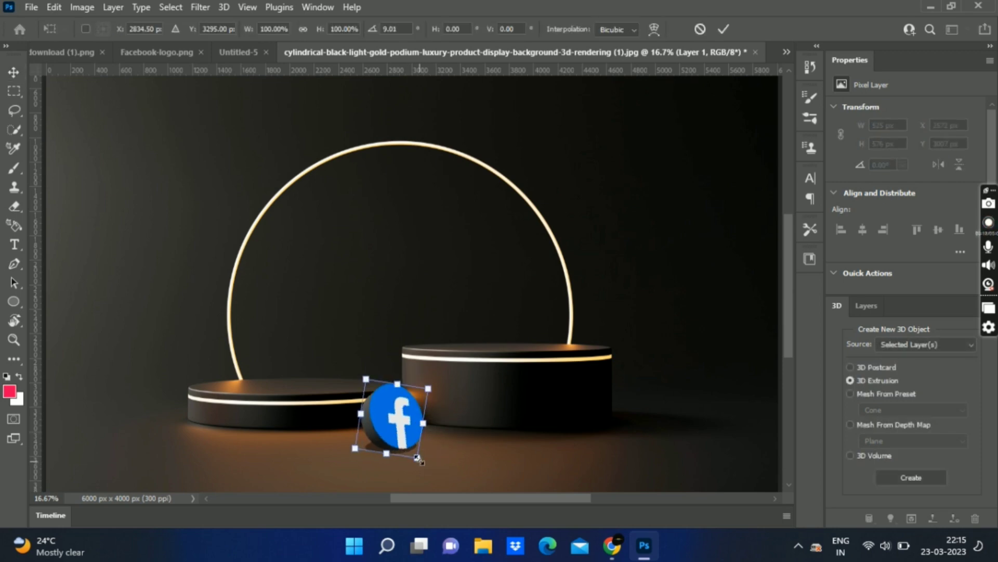
key("Escape")
left_click(448, 450)
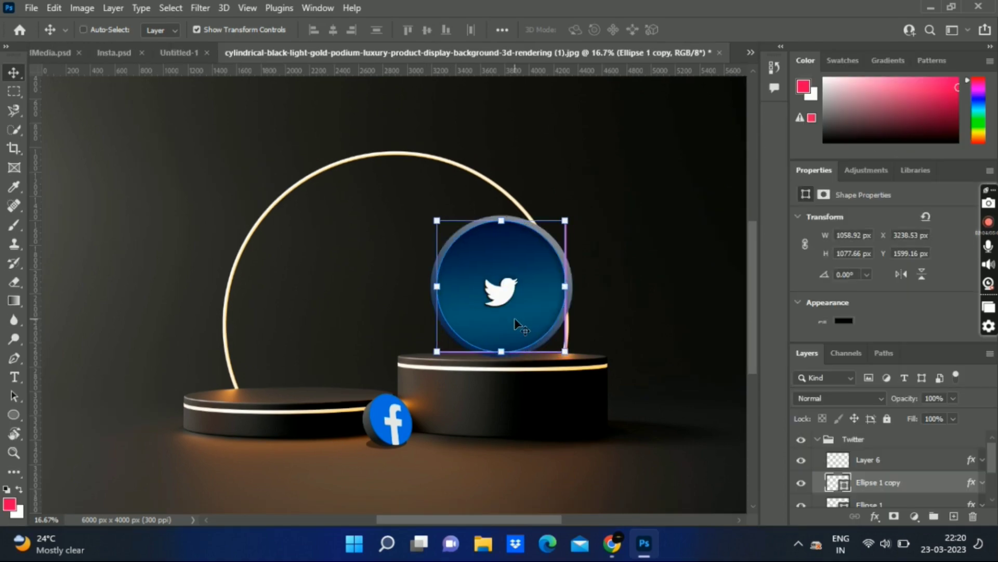
Step: Nudge the Twitter circle group into position on the taller podium
key("ctrl+t")
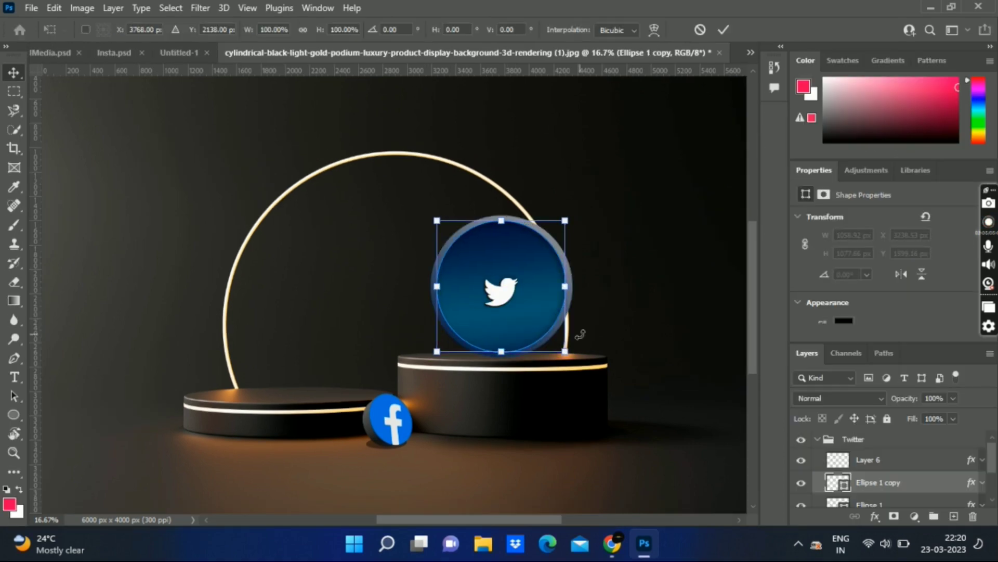
key("Return")
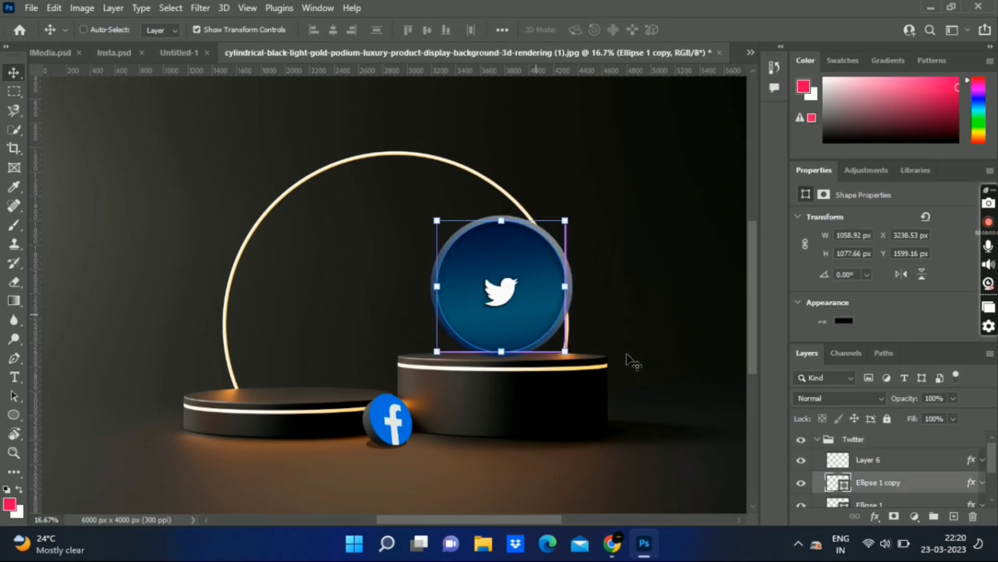
left_click(842, 436)
left_click_drag(526, 311, 513, 325)
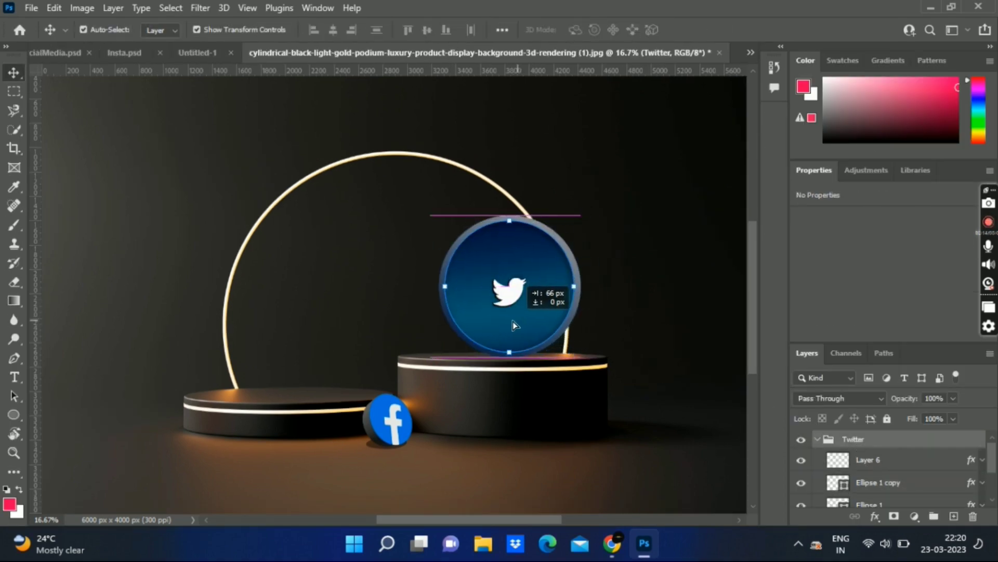
left_click(613, 341)
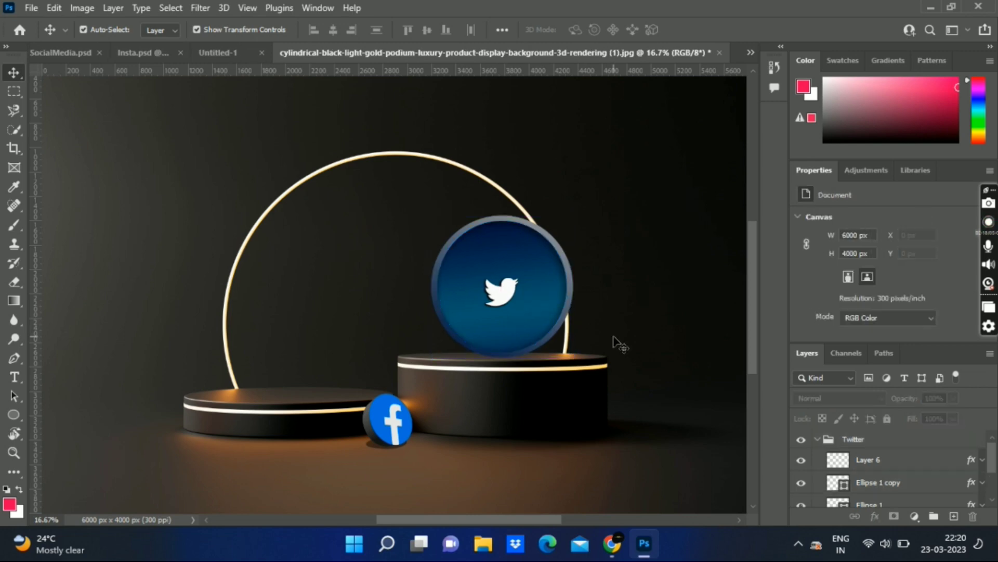
left_click(817, 439)
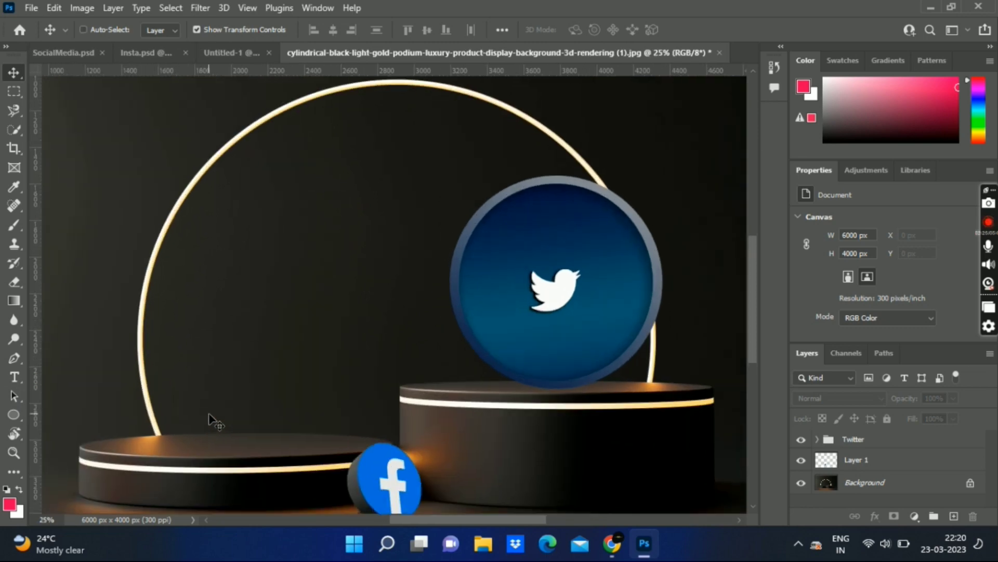
Step: Draw a flat black ellipse under the Twitter circle as its shadow
key("u")
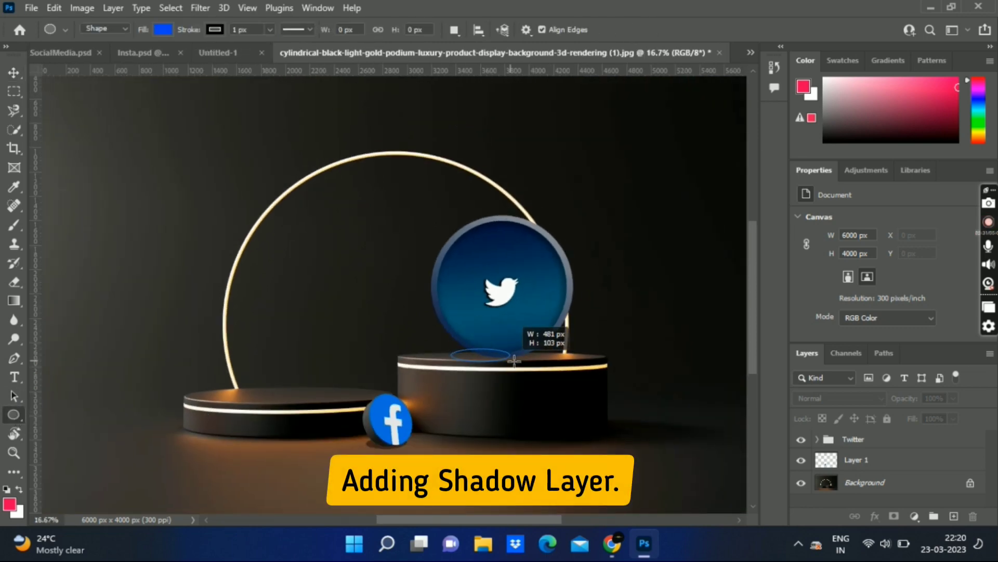
left_click_drag(457, 346, 553, 359)
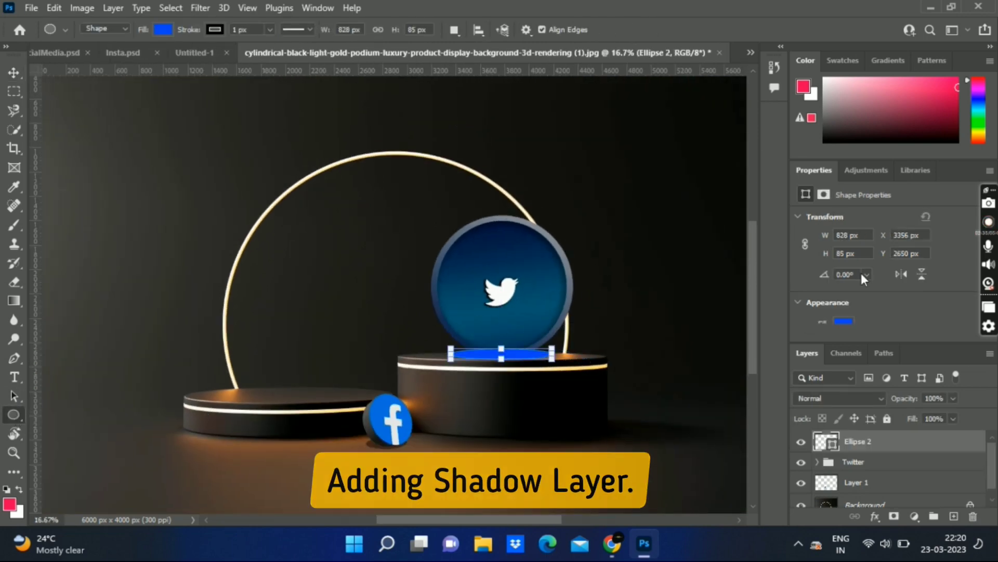
left_click(803, 86)
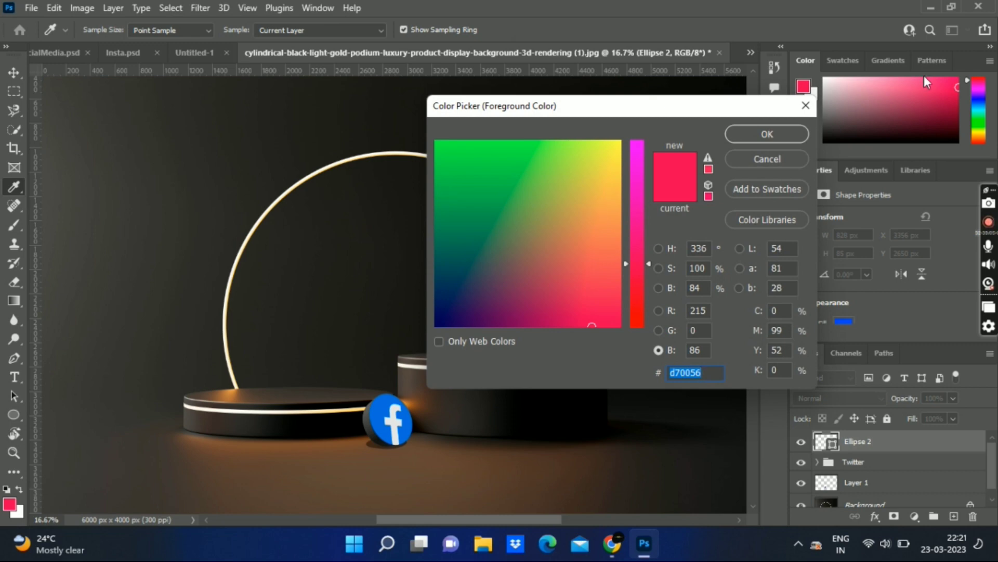
left_click_drag(927, 83, 711, 276)
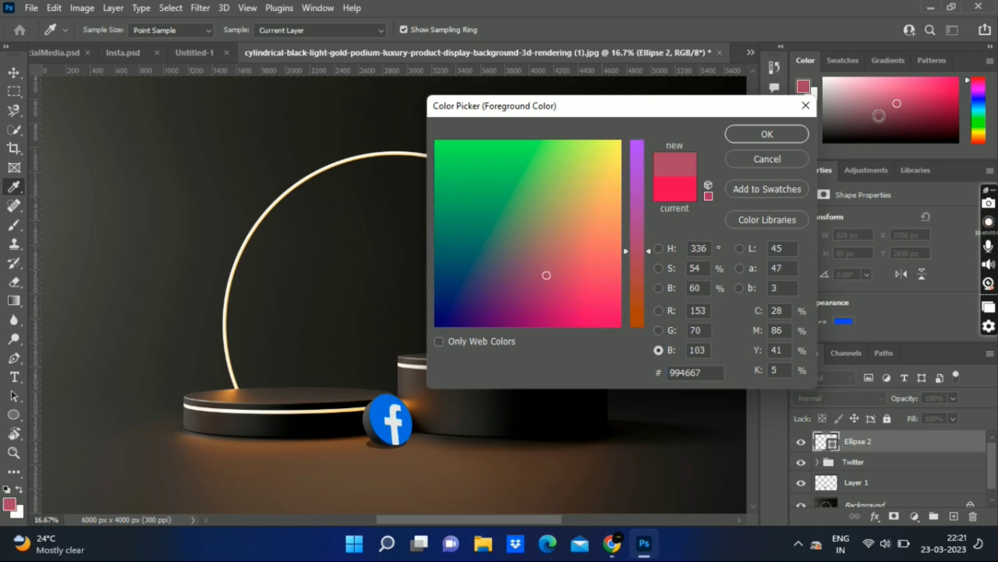
left_click(767, 135)
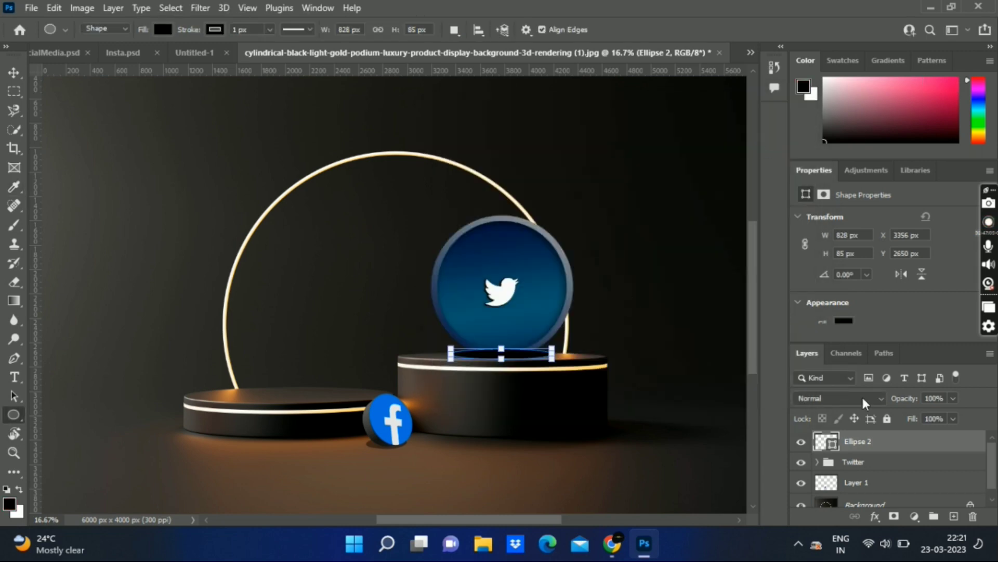
Step: Set the shadow ellipse to 33% opacity and move it below the Twitter group
left_click_drag(952, 398, 904, 416)
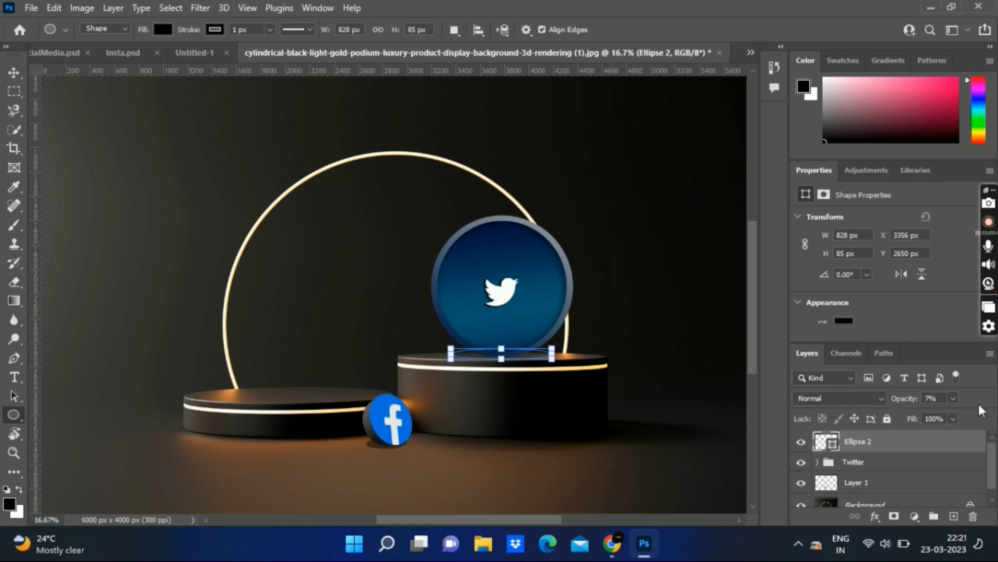
left_click_drag(858, 441, 858, 472)
key("v")
scroll(641, 314, "up", 2)
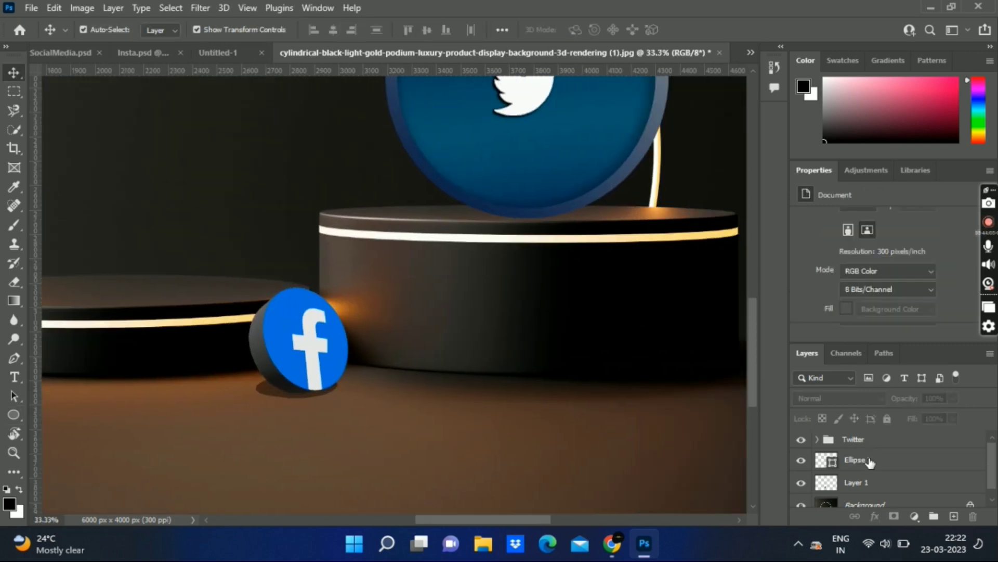
left_click(867, 461)
left_click_drag(921, 399, 949, 408)
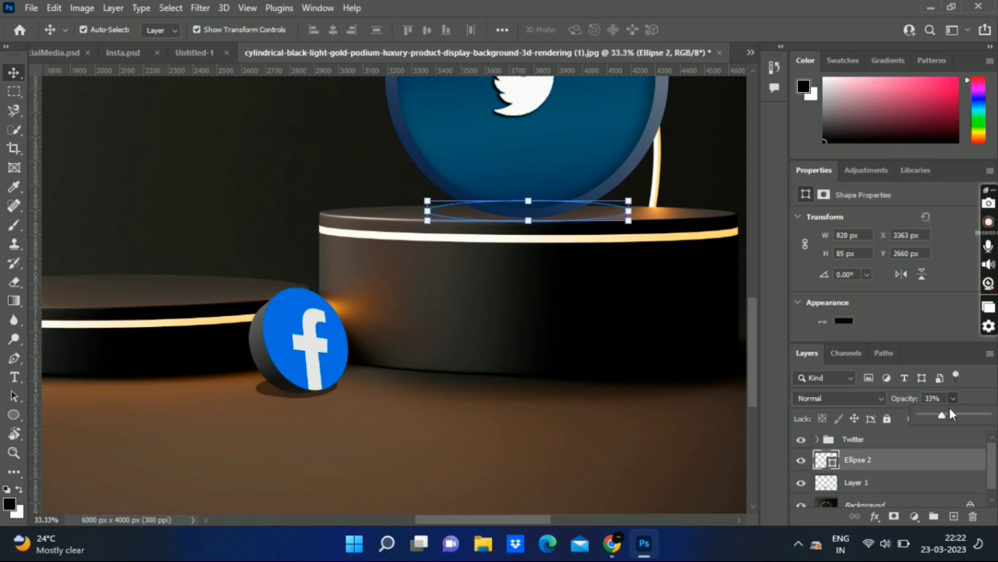
left_click(902, 487)
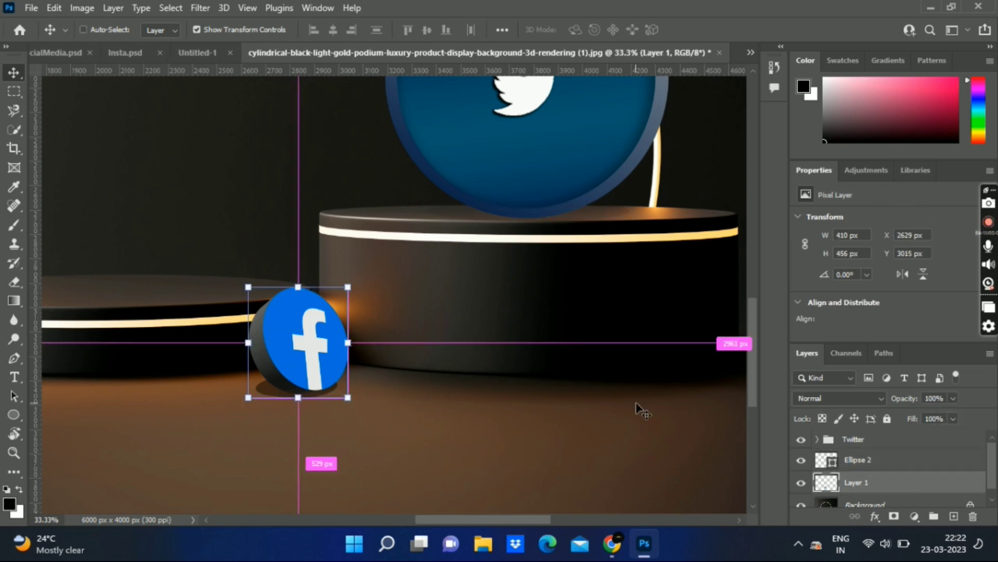
scroll(470, 338, "down", 3)
left_click(442, 219)
Step: Select the shadow ellipse layer and reduce its fill to 14%
left_click(629, 375)
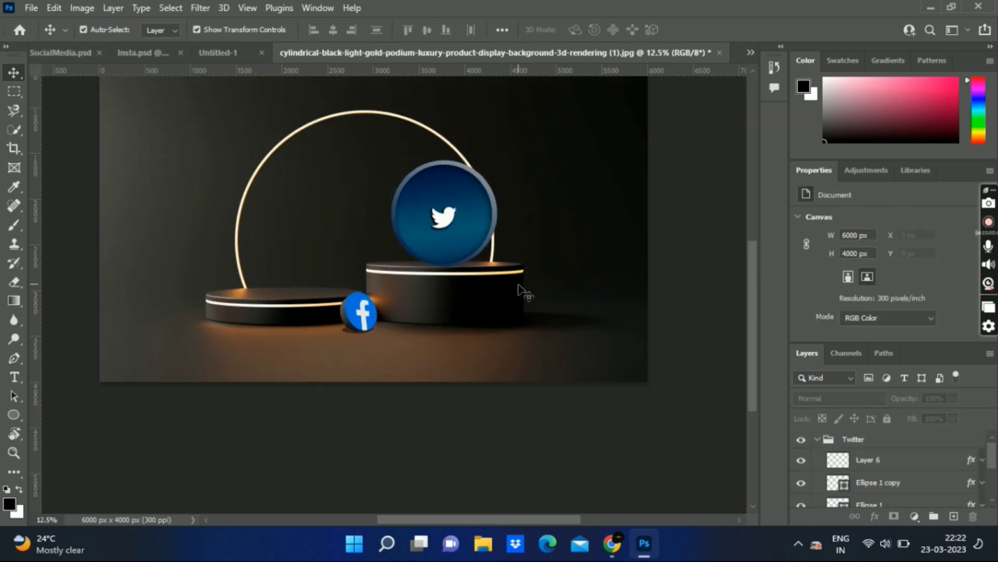
left_click(867, 460)
left_click(852, 439)
left_click(817, 439)
left_click(858, 459)
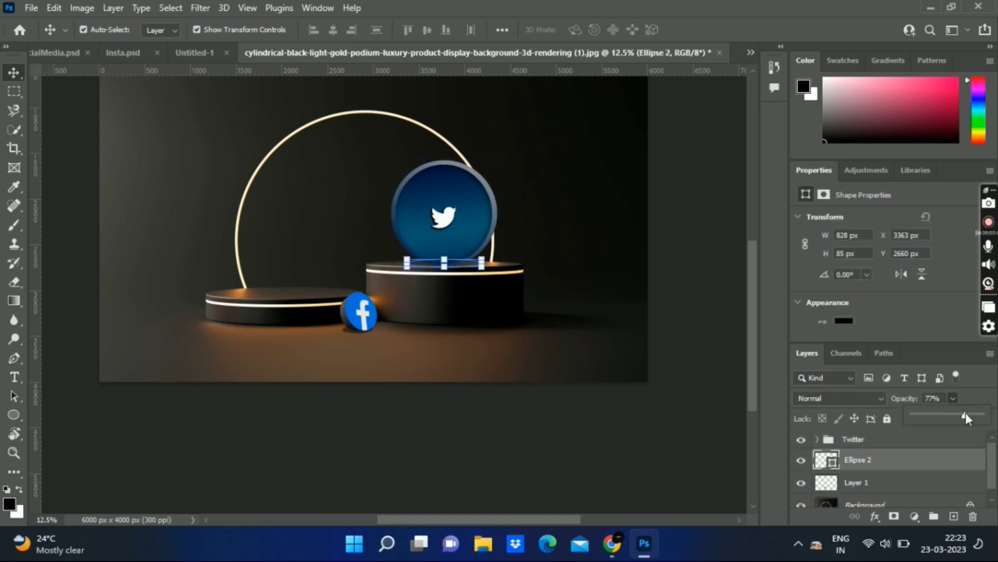
left_click(870, 483)
left_click(876, 460)
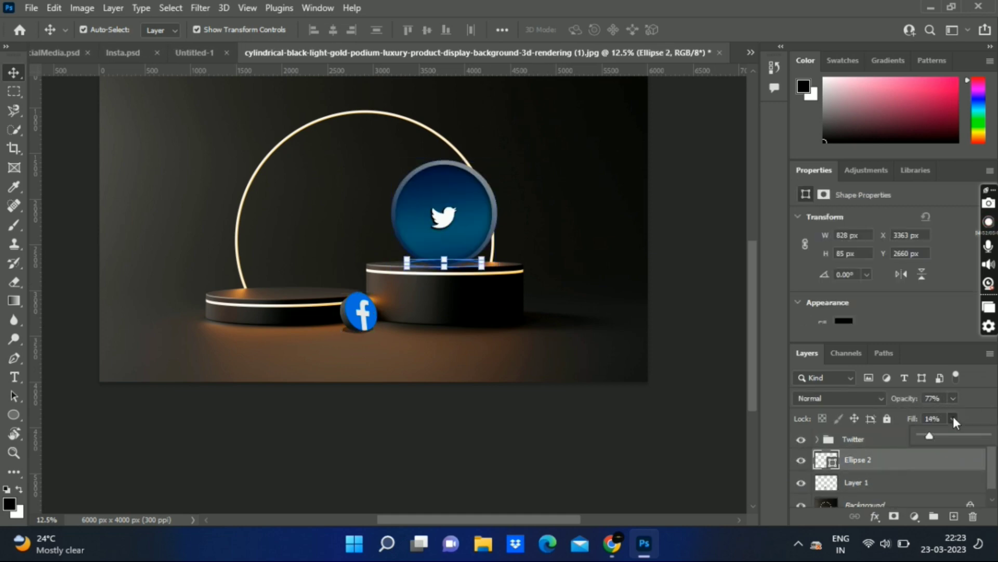
left_click(879, 482)
Step: Select the Instagram shadow ellipse and the Insta group in the Layers panel
left_click(877, 460)
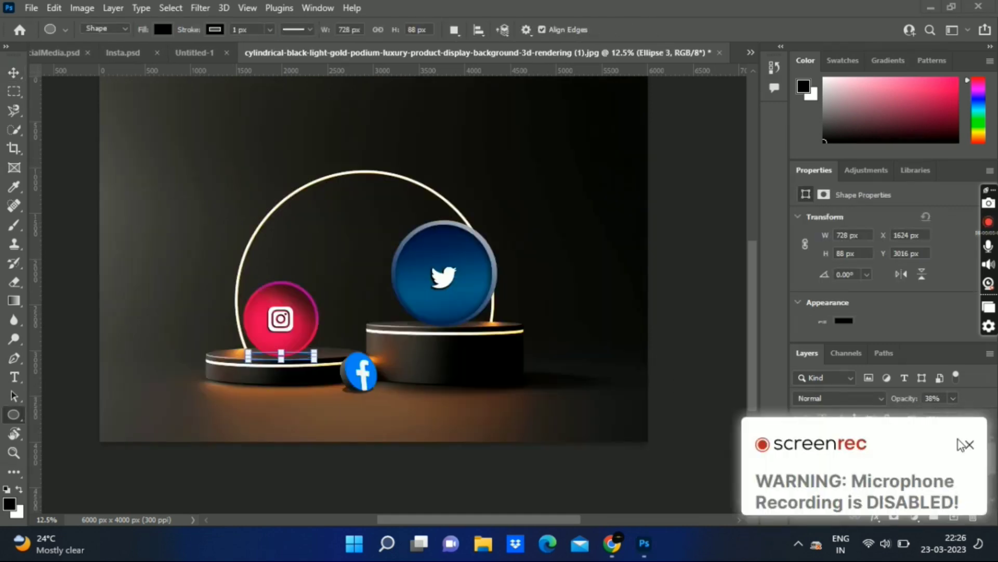
left_click(880, 458)
left_click(863, 480)
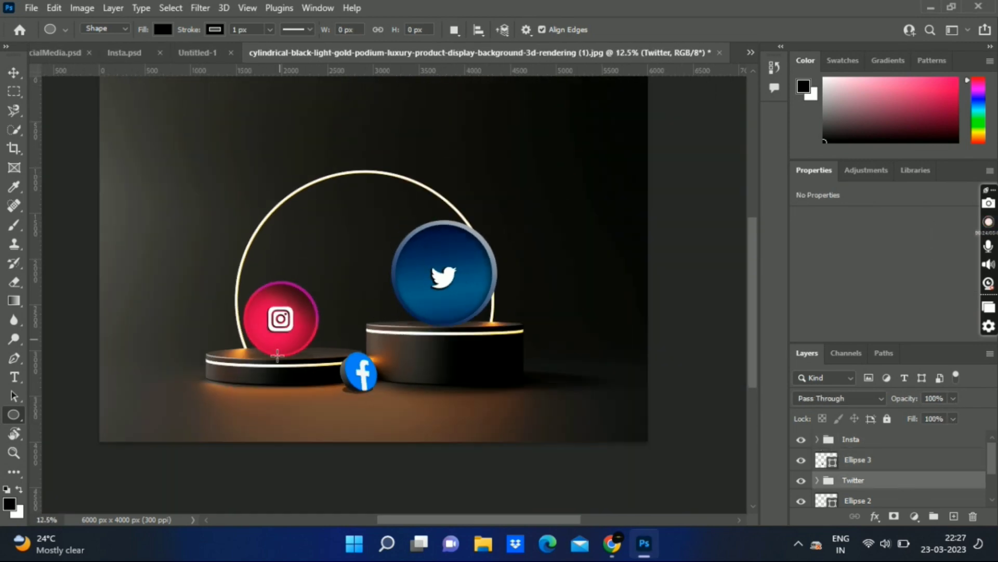
left_click(876, 460)
left_click(853, 439)
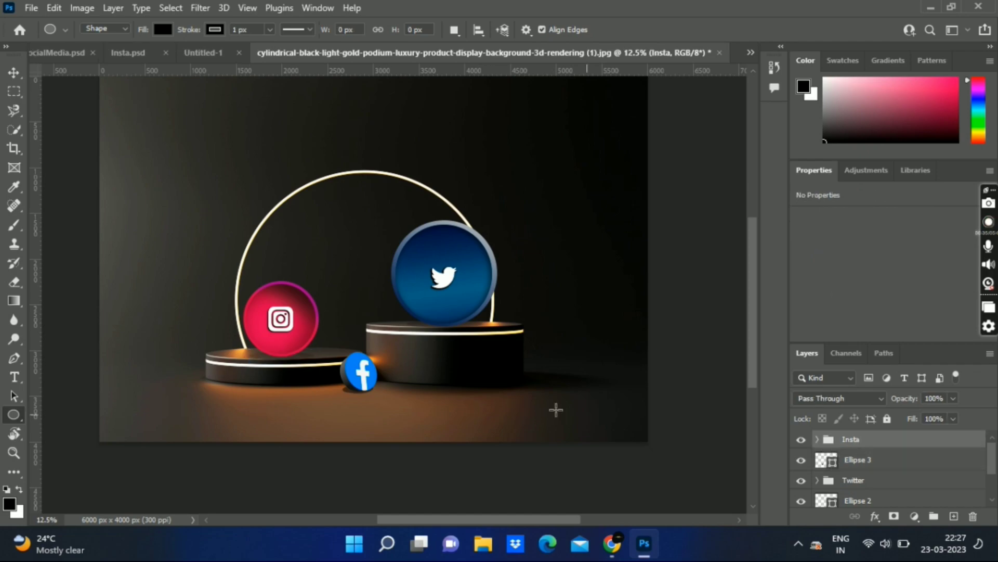